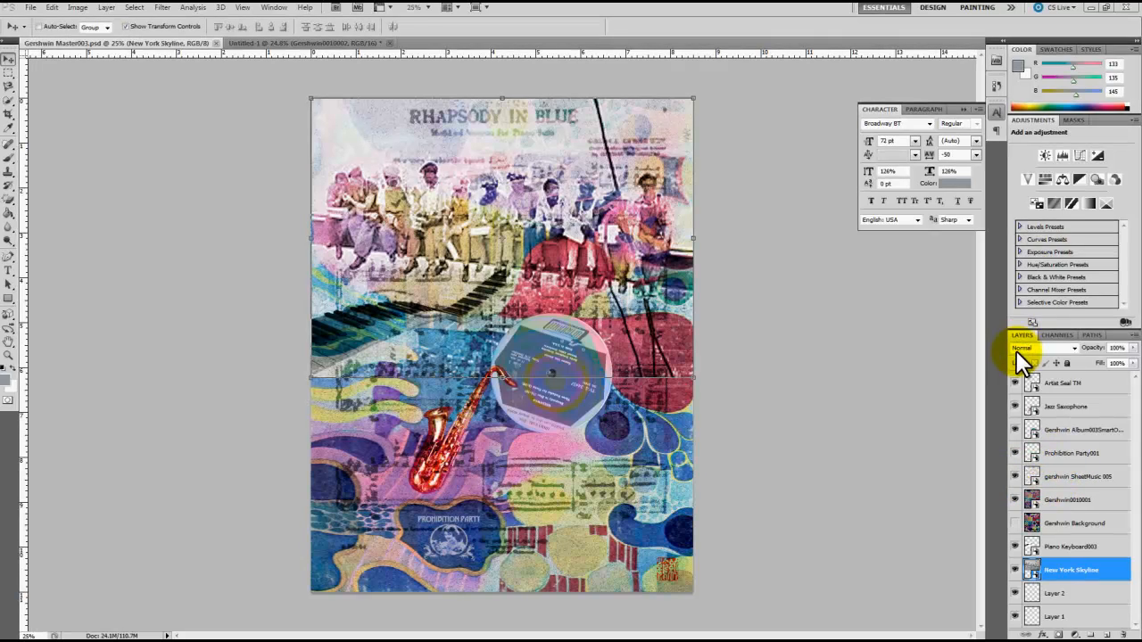
Step: Hide every artwork layer from Jazz Saxophone down to New York Skyline, leaving the Artist Seal TM layer on
{"action": "left_click", "coordinate": [1017, 406]}
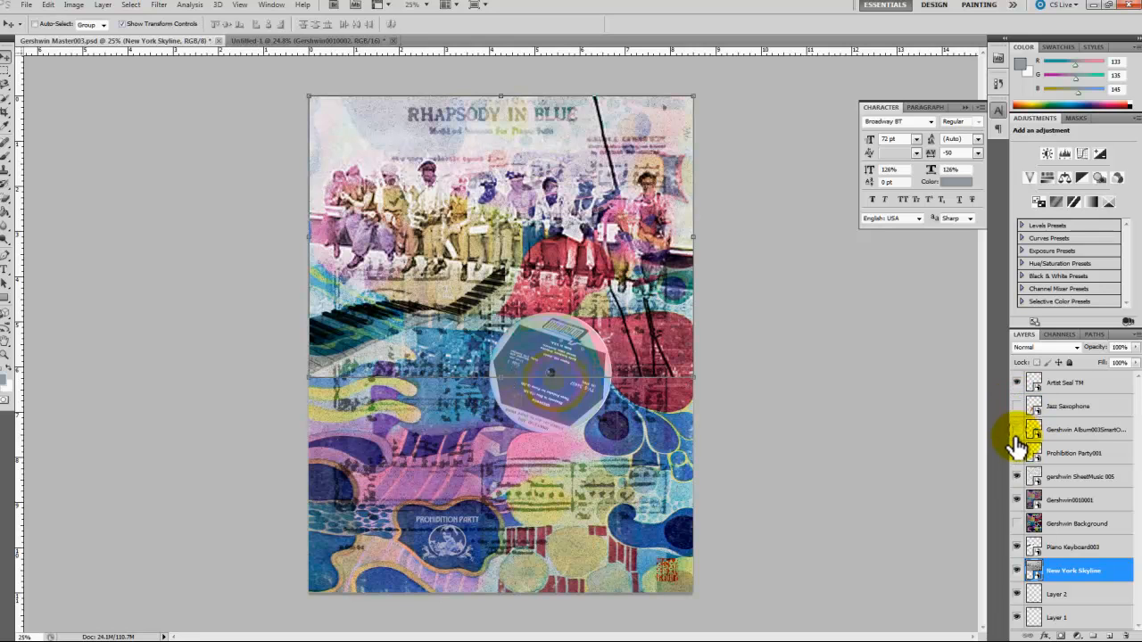
{"action": "left_click", "coordinate": [1017, 429]}
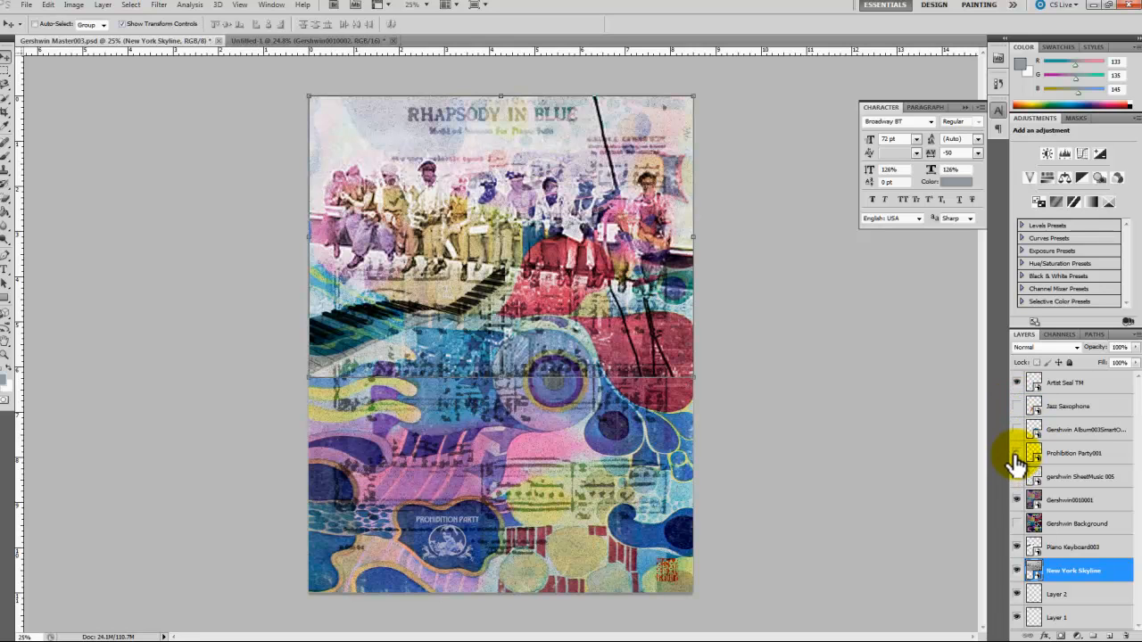
{"action": "left_click", "coordinate": [1017, 455]}
{"action": "left_click", "coordinate": [1016, 477]}
{"action": "left_click", "coordinate": [1017, 499]}
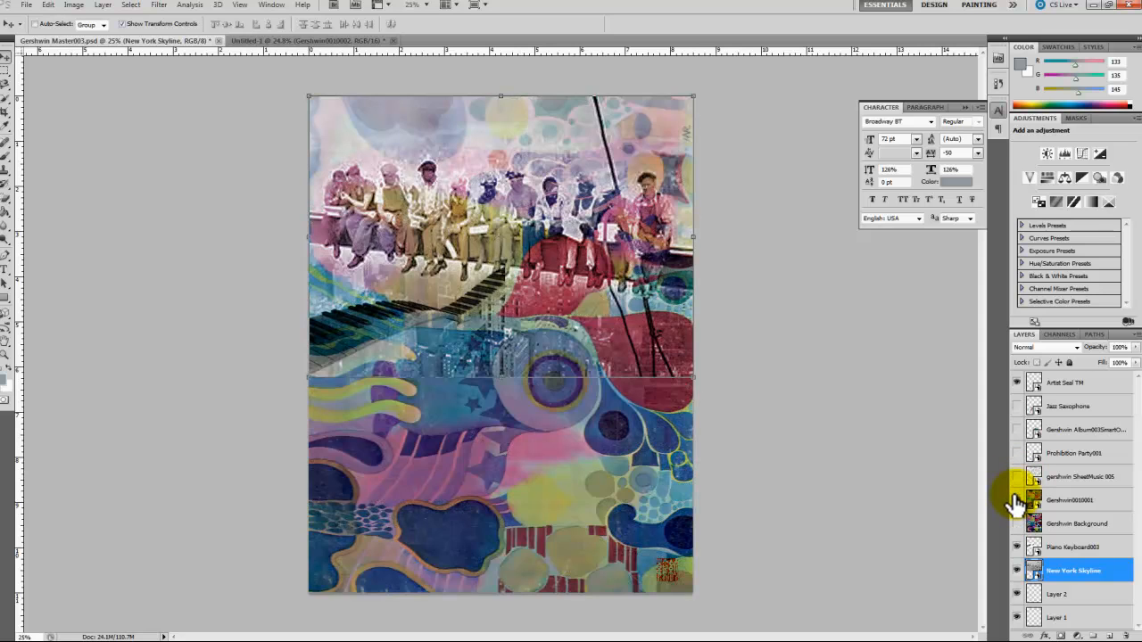
{"action": "left_click", "coordinate": [1017, 524]}
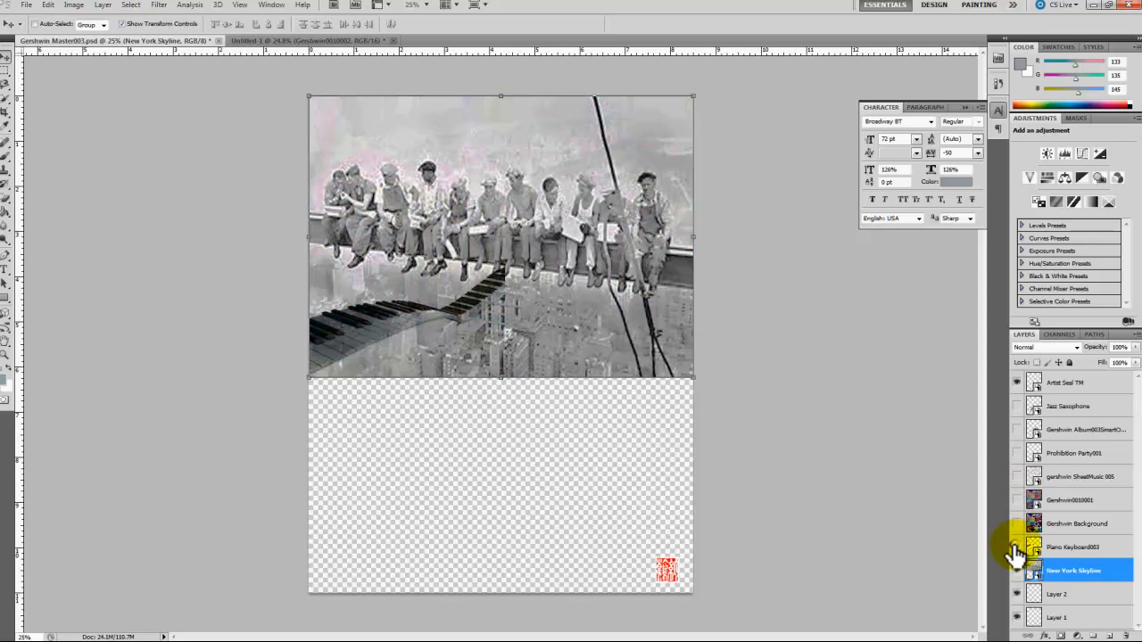
{"action": "left_click", "coordinate": [1017, 547]}
{"action": "left_click", "coordinate": [1017, 571]}
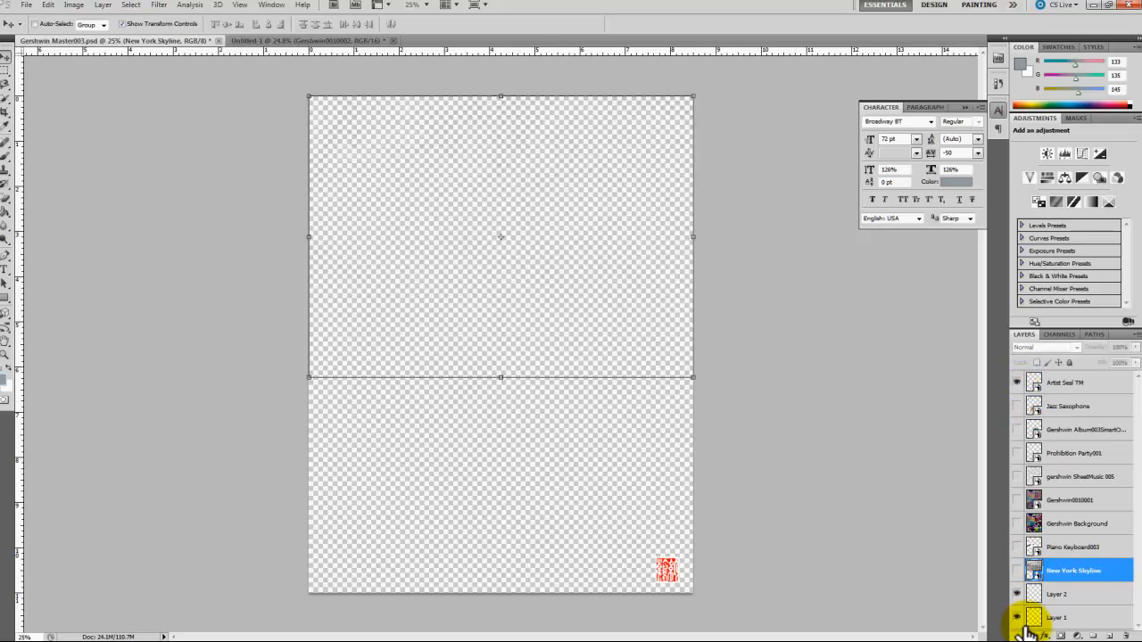
Step: Show the Gershwin Album003 smart object layer, turning the New York Skyline and Piano Keyboard003 layers on and off again around it
{"action": "left_click", "coordinate": [1016, 571]}
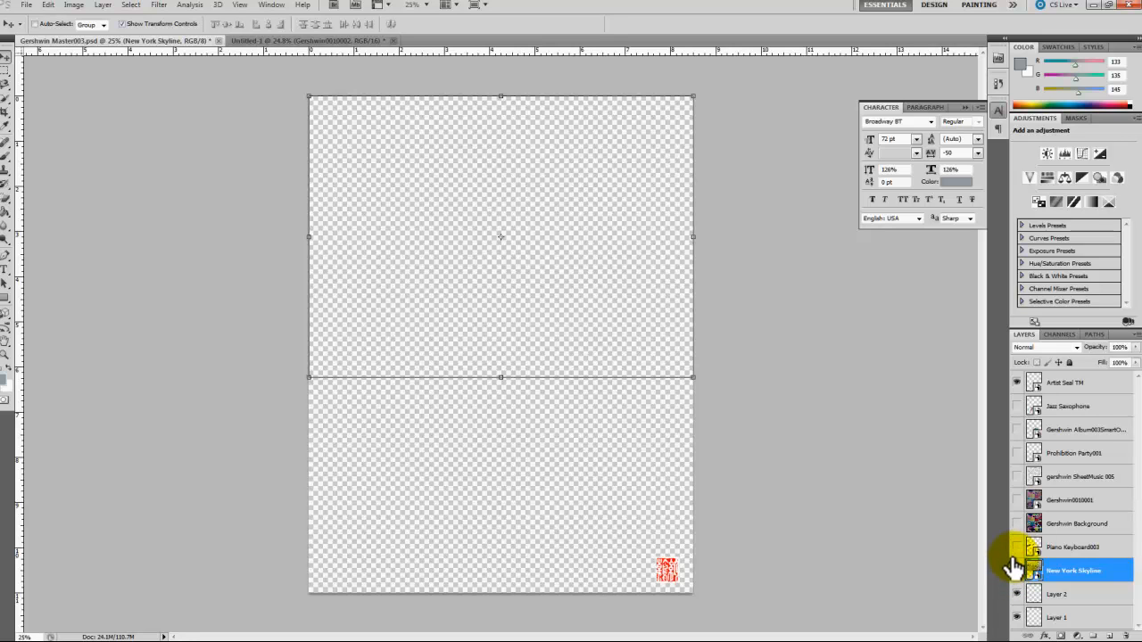
{"action": "left_click", "coordinate": [1016, 547]}
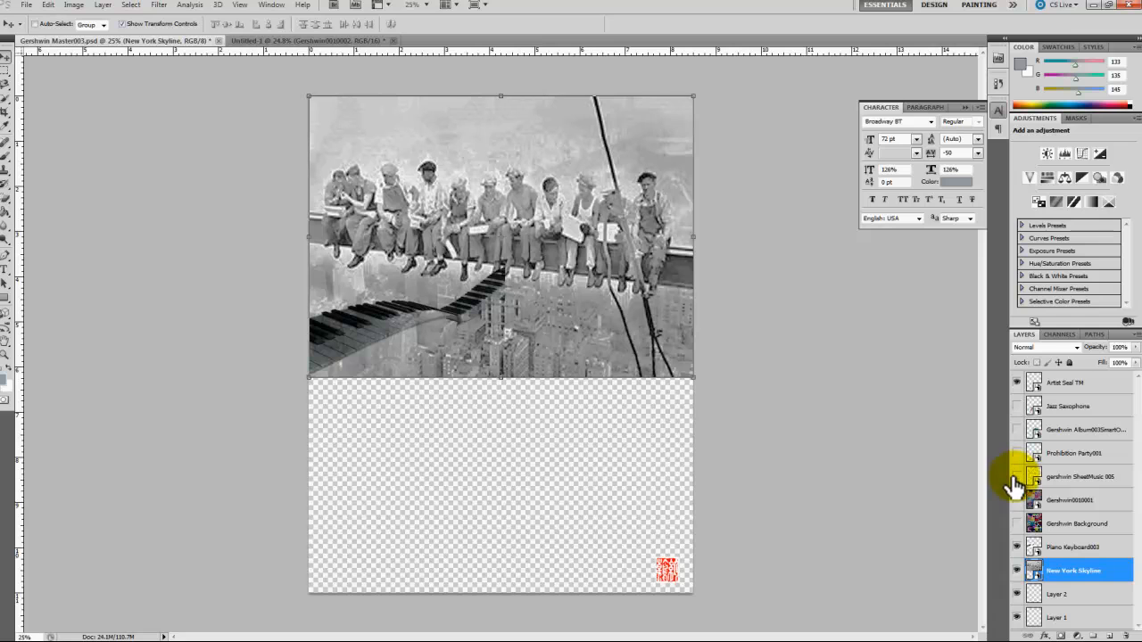
{"action": "left_click", "coordinate": [1015, 430]}
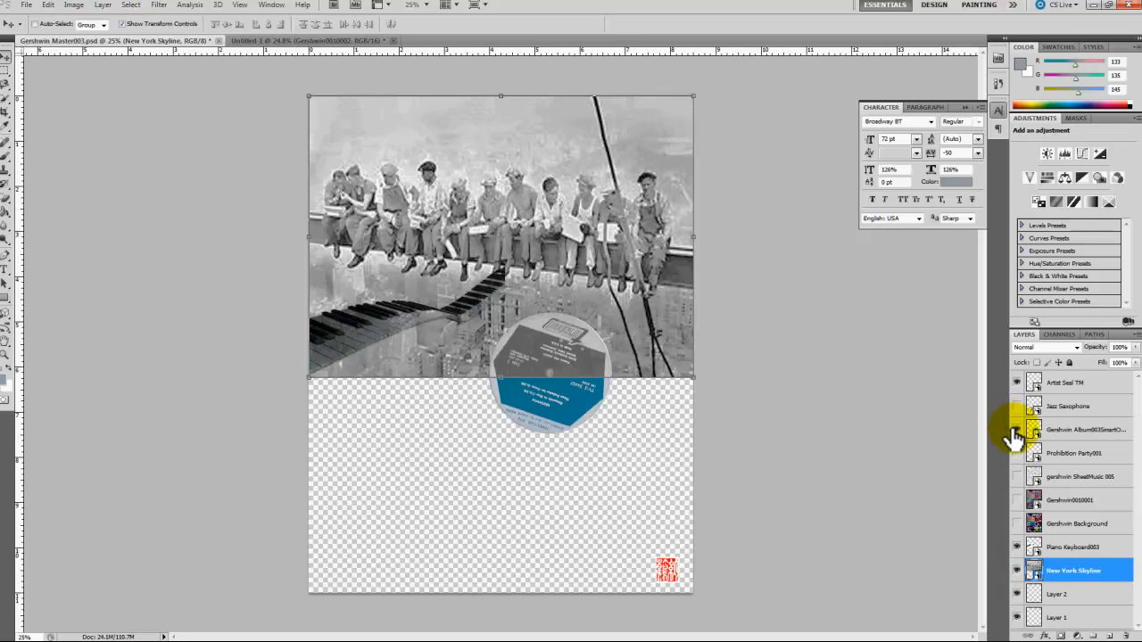
{"action": "left_click", "coordinate": [1014, 570]}
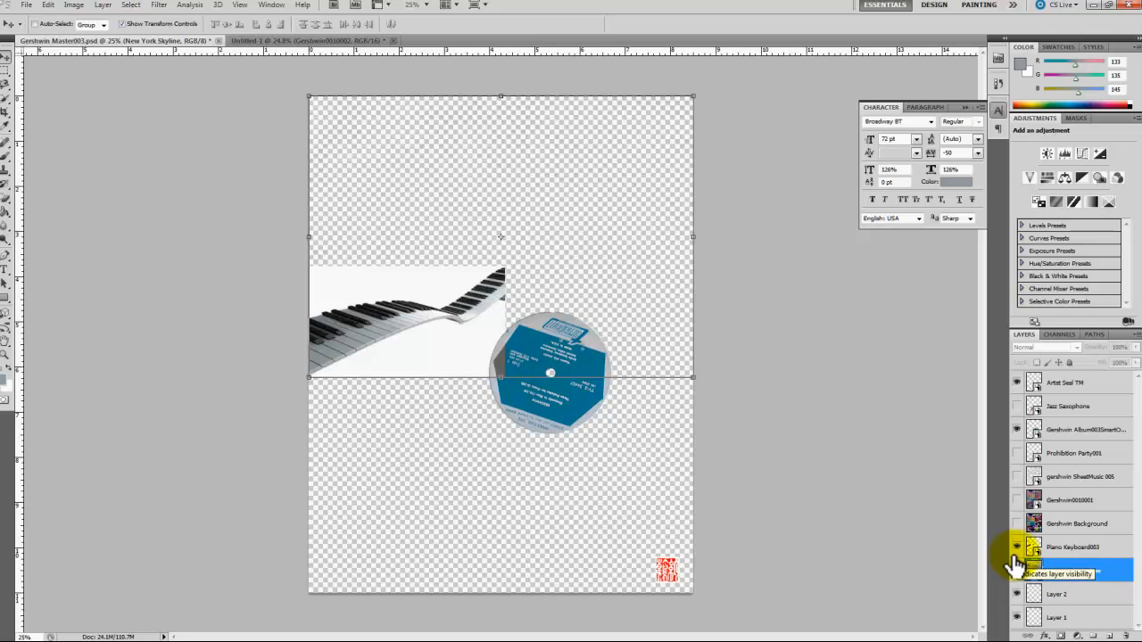
{"action": "left_click", "coordinate": [1016, 548]}
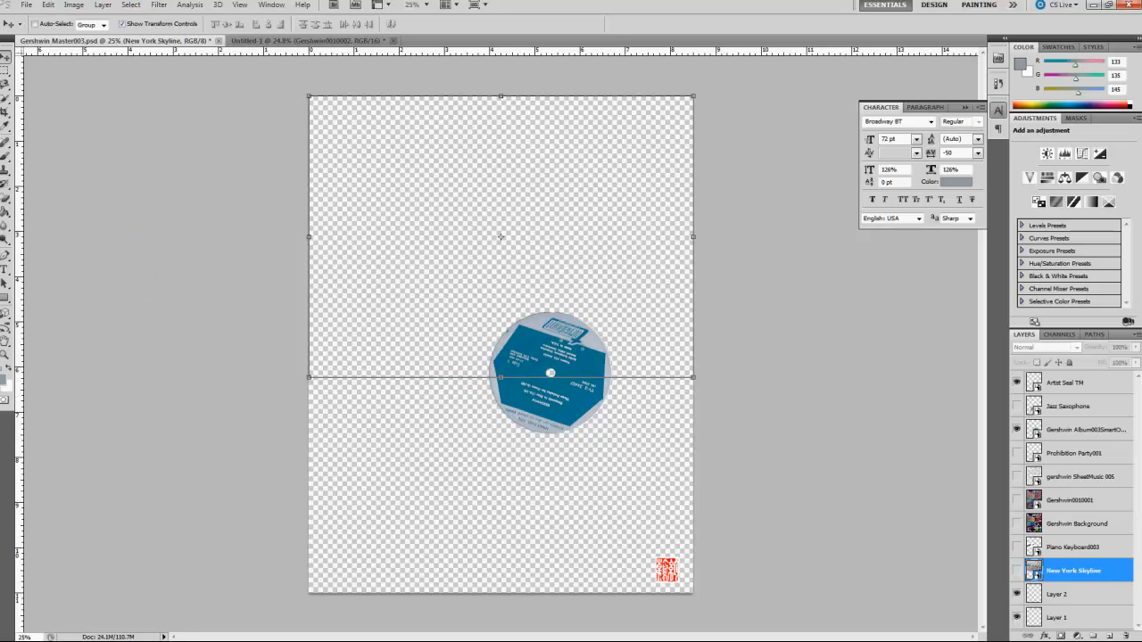
Step: Start a new document based on the U.S. Paper preset, Letter size, 8.5 by 11 inches at 300 pixels/inch
{"action": "left_click", "coordinate": [30, 6]}
{"action": "key", "text": "Escape"}
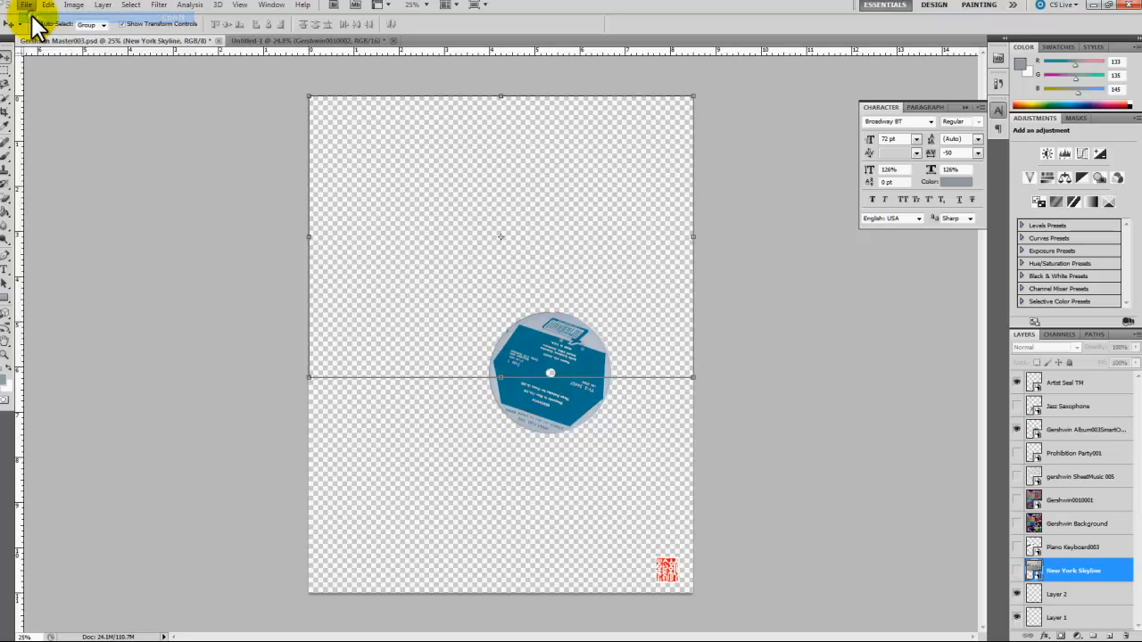
{"action": "key", "text": "ctrl+n"}
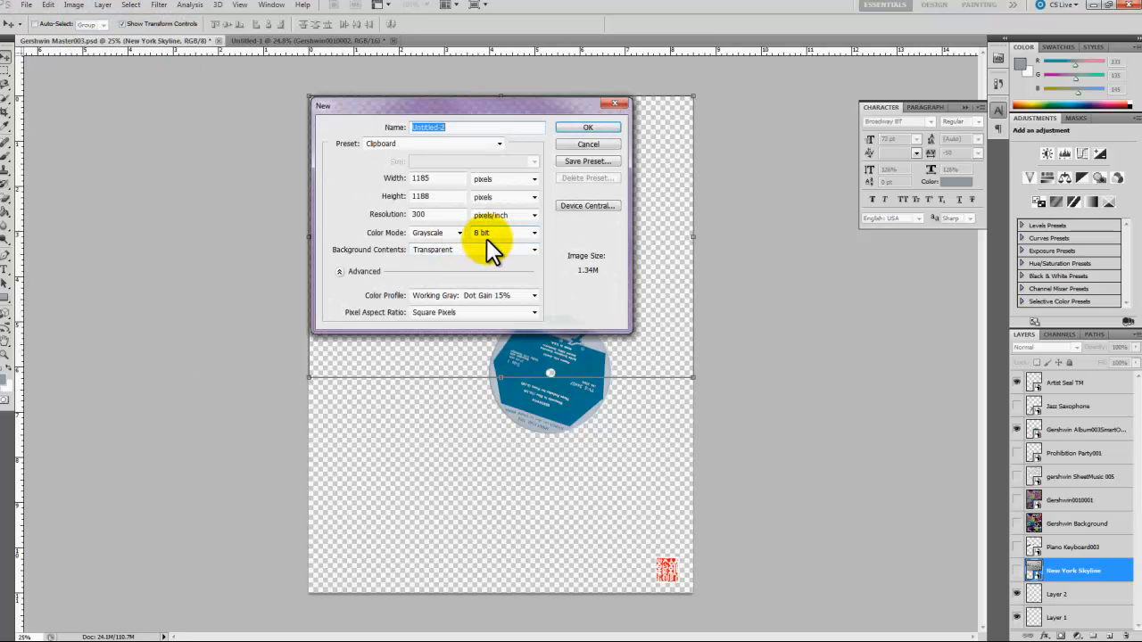
{"action": "left_click", "coordinate": [499, 142]}
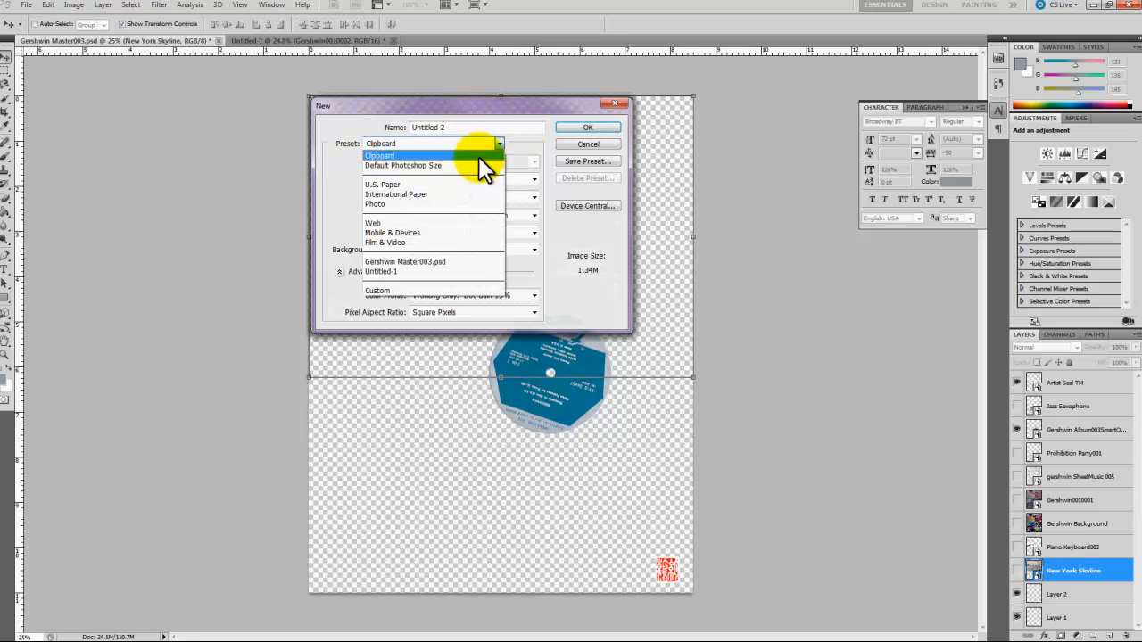
{"action": "left_click", "coordinate": [444, 185]}
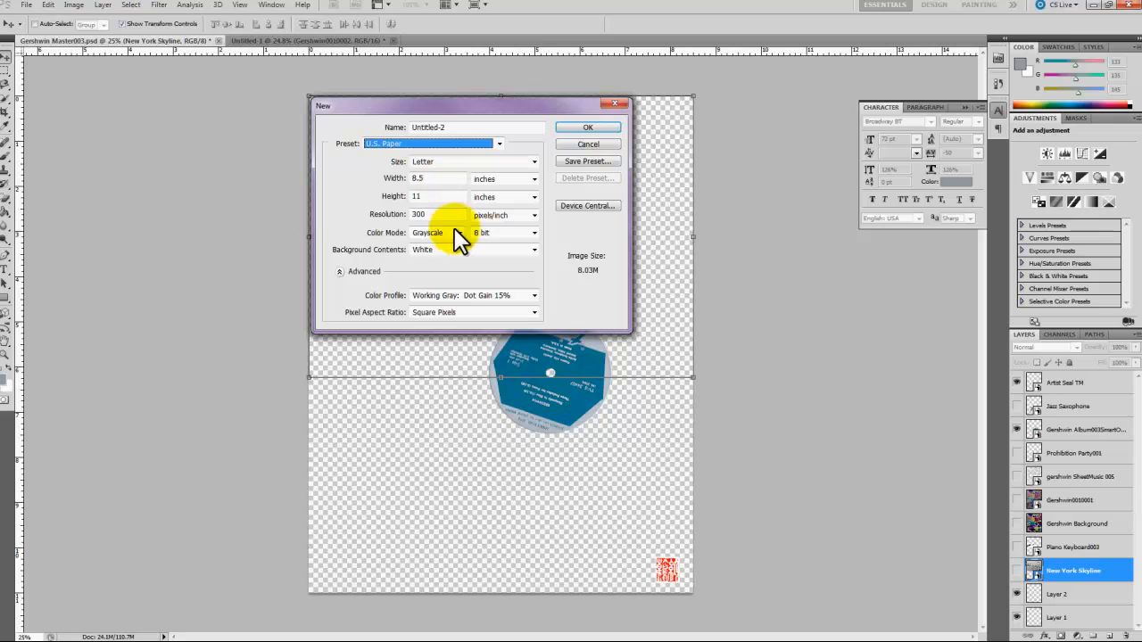
Step: Set the new document to RGB Color, 16 bit, with transparent background contents, and create it
{"action": "left_click", "coordinate": [458, 233]}
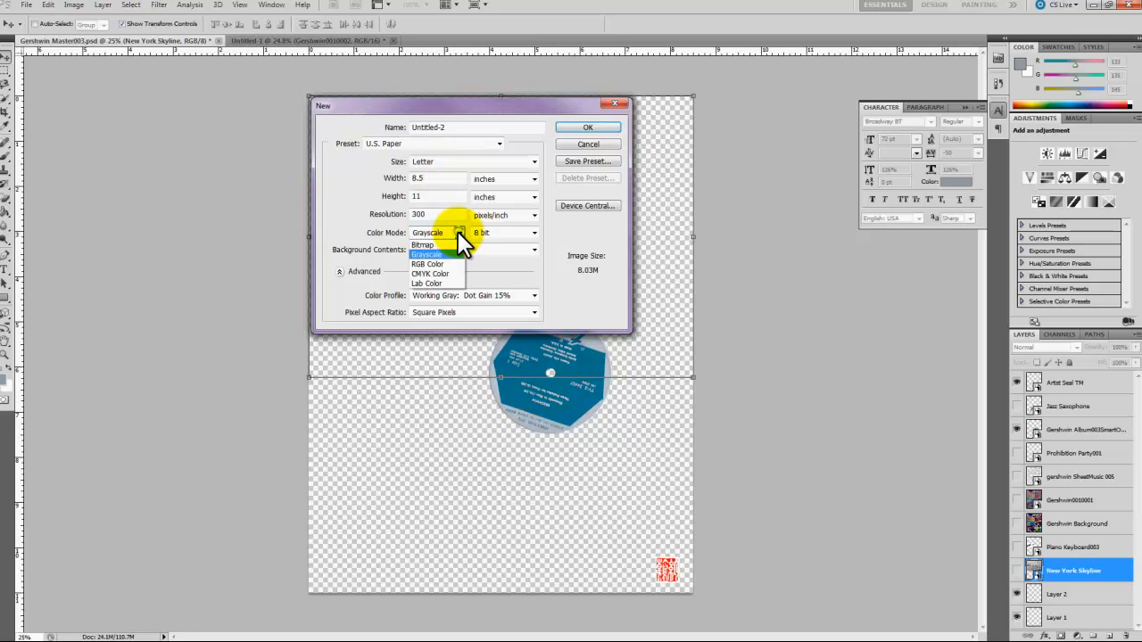
{"action": "left_click", "coordinate": [437, 264]}
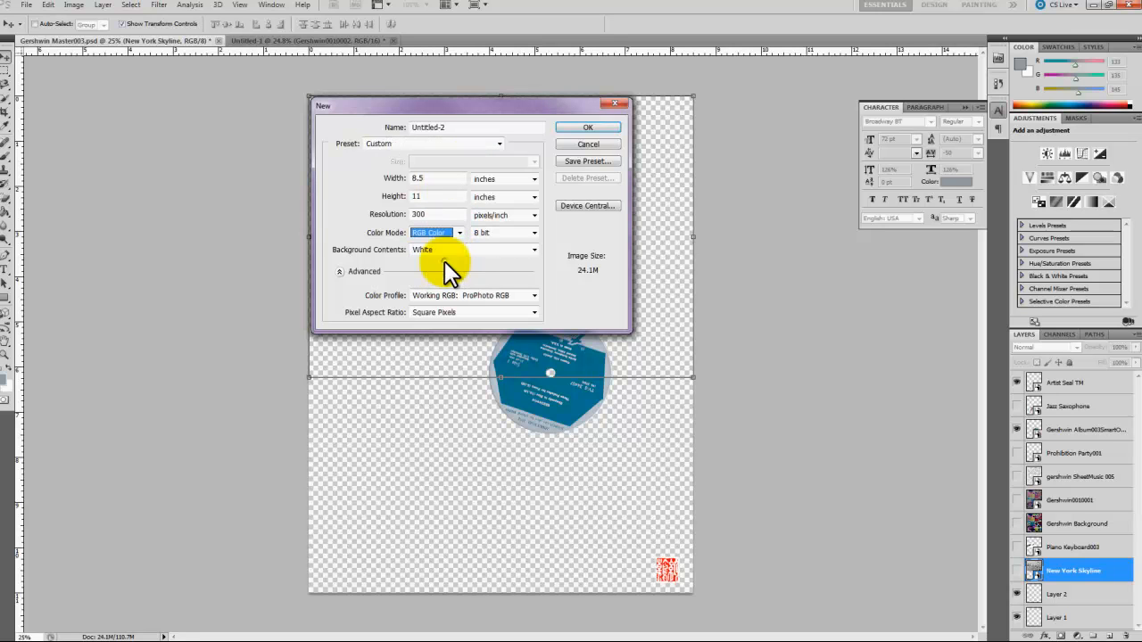
{"action": "left_click", "coordinate": [534, 232]}
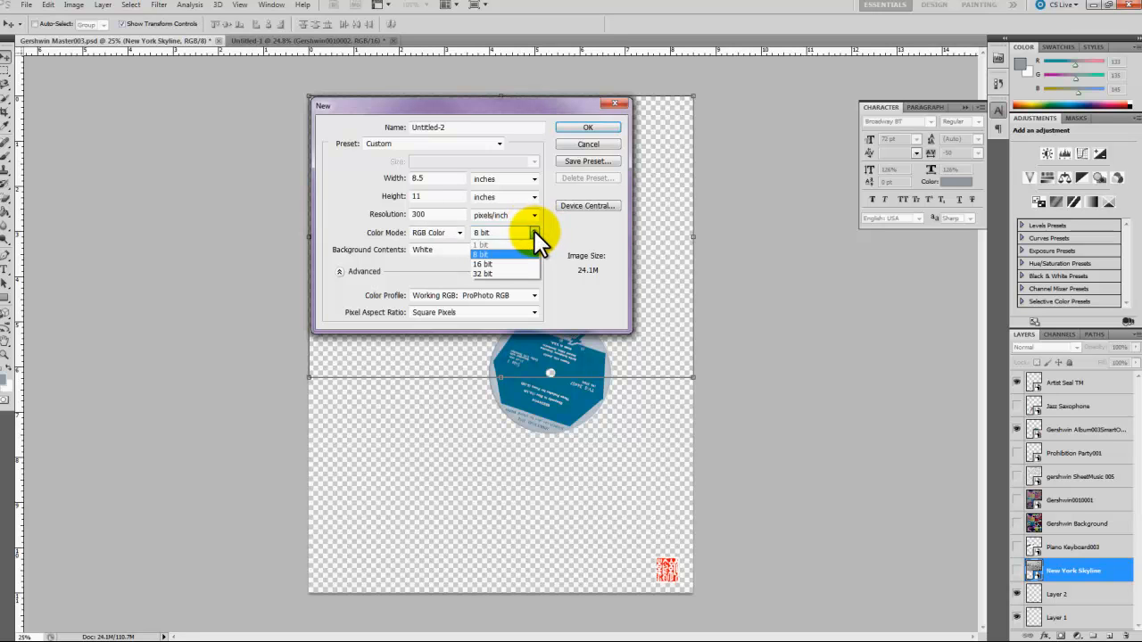
{"action": "left_click", "coordinate": [501, 263]}
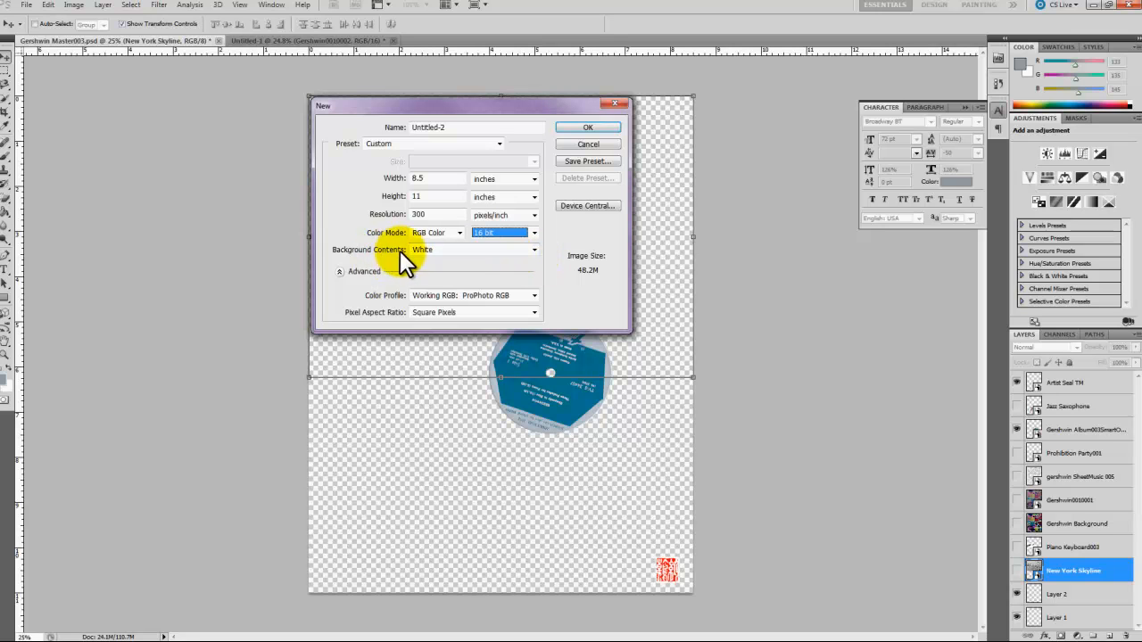
{"action": "left_click", "coordinate": [532, 249]}
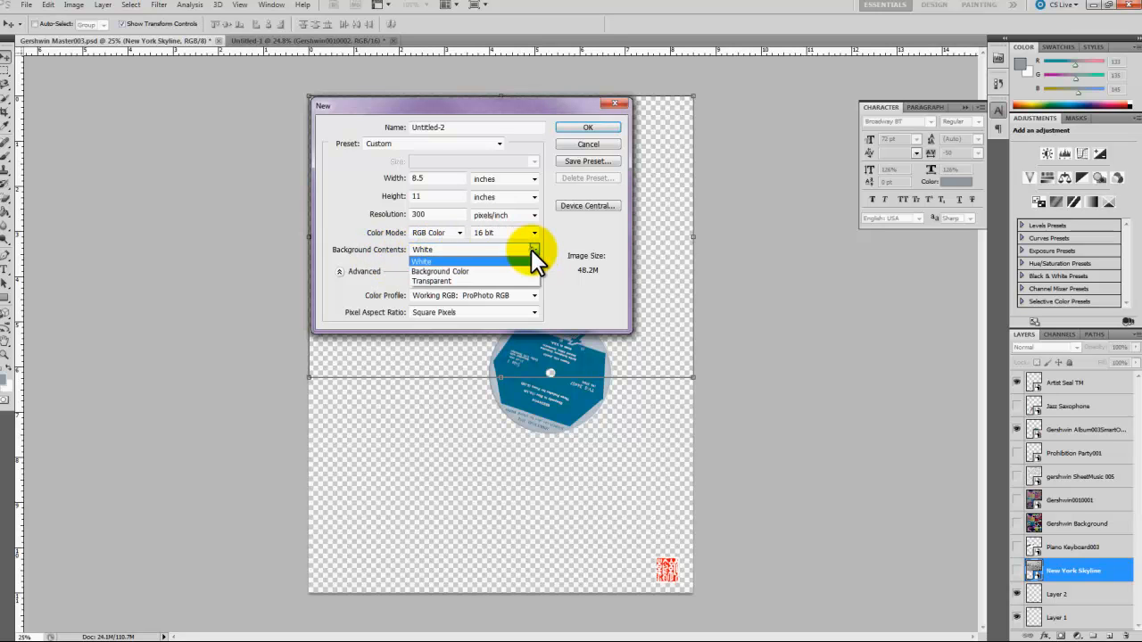
{"action": "left_click", "coordinate": [455, 282]}
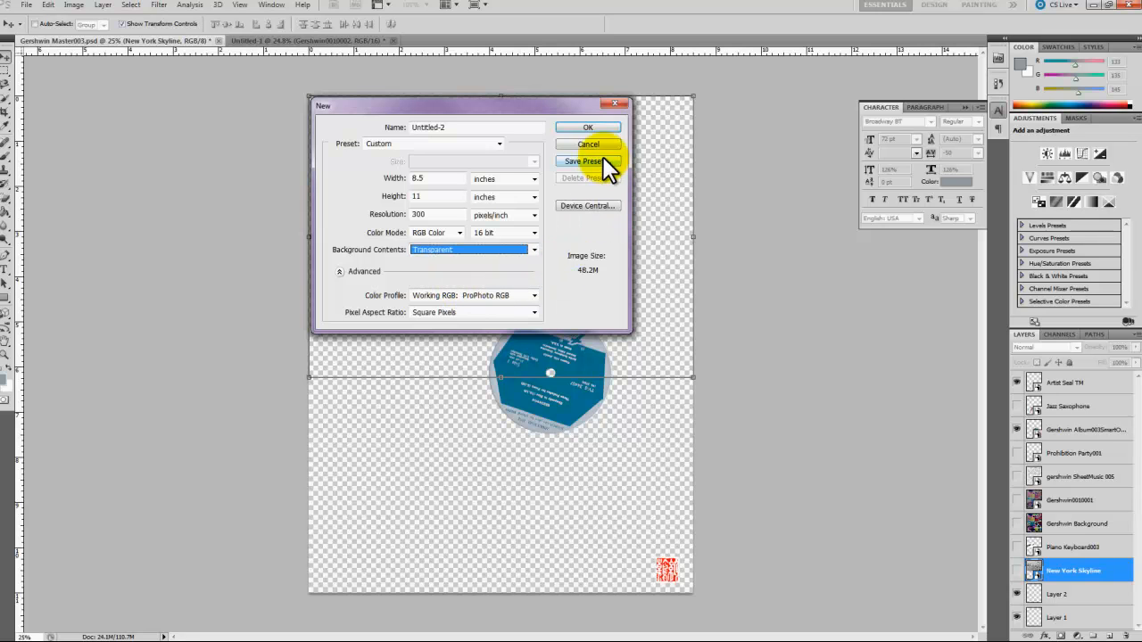
{"action": "left_click", "coordinate": [585, 125]}
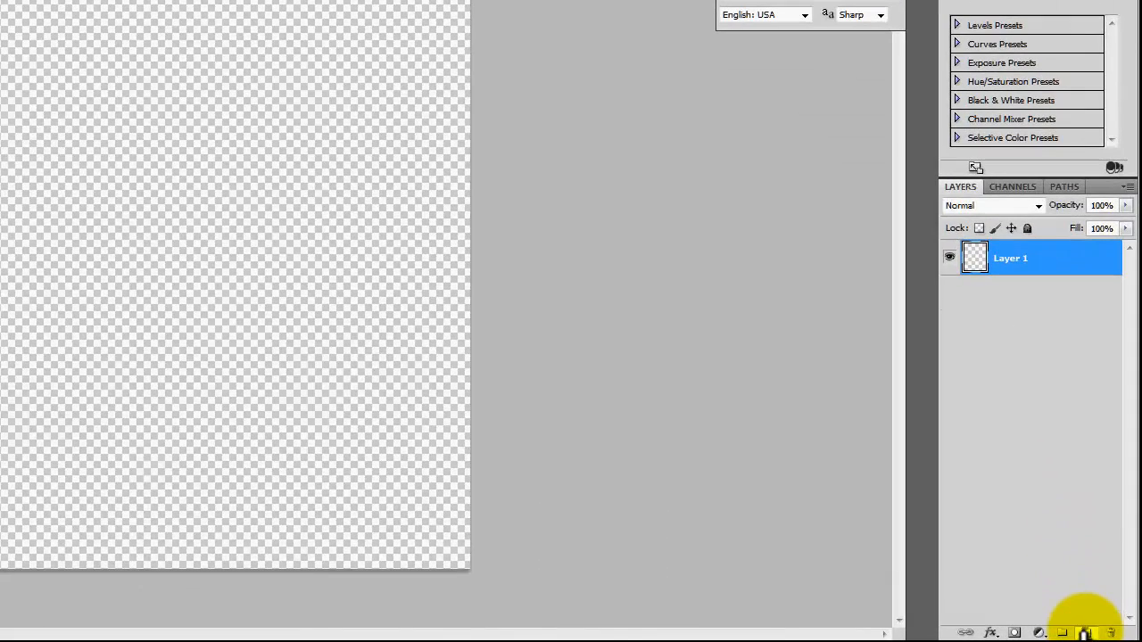
Step: Add two more blank layers and a layer group above them named Background Layers
{"action": "left_click", "coordinate": [1107, 637]}
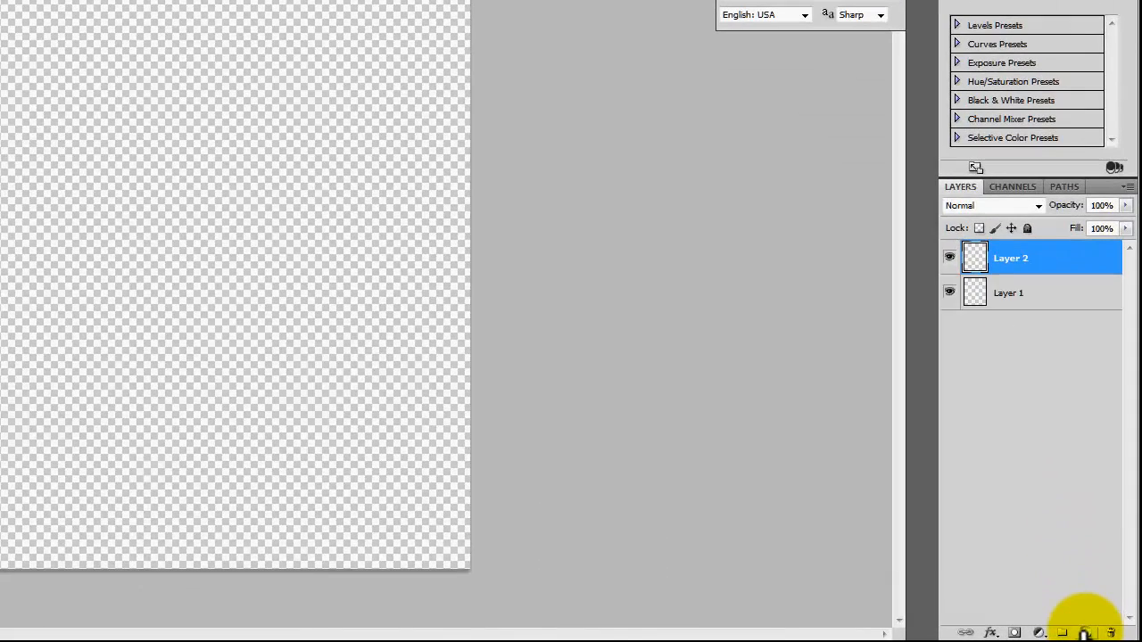
{"action": "left_click", "coordinate": [1085, 634]}
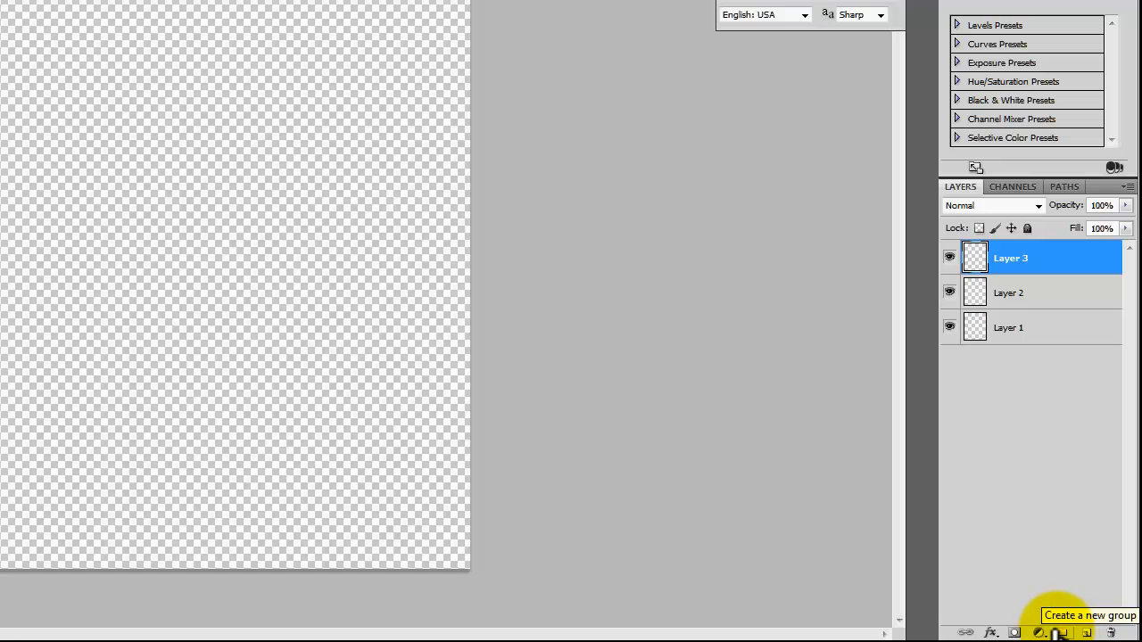
{"action": "left_click", "coordinate": [1058, 632]}
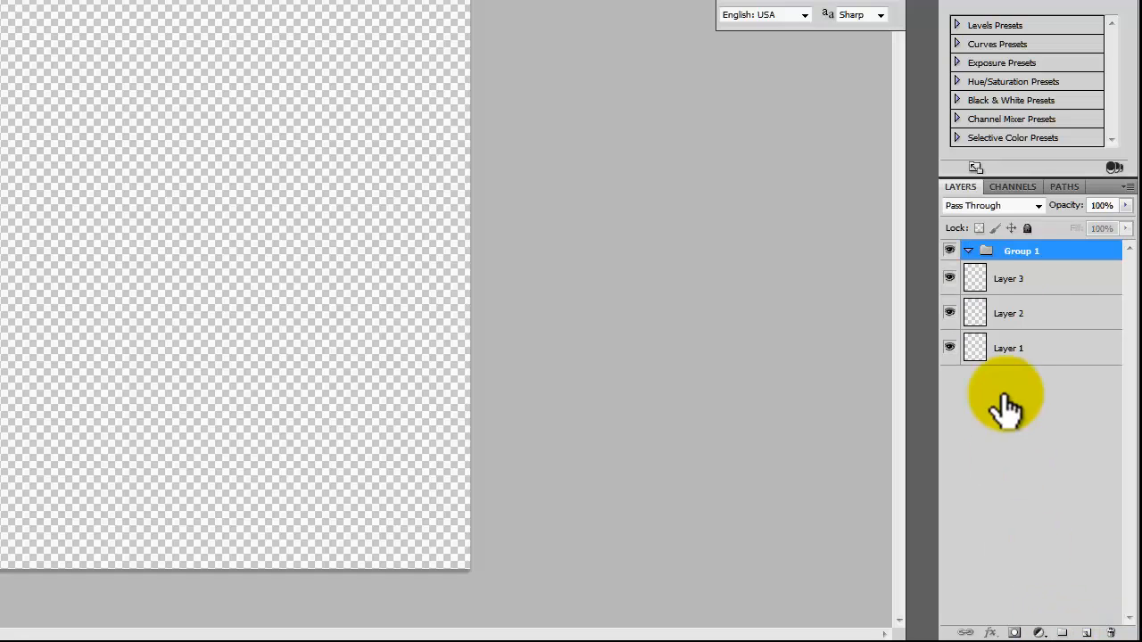
{"action": "double_click", "coordinate": [1022, 251]}
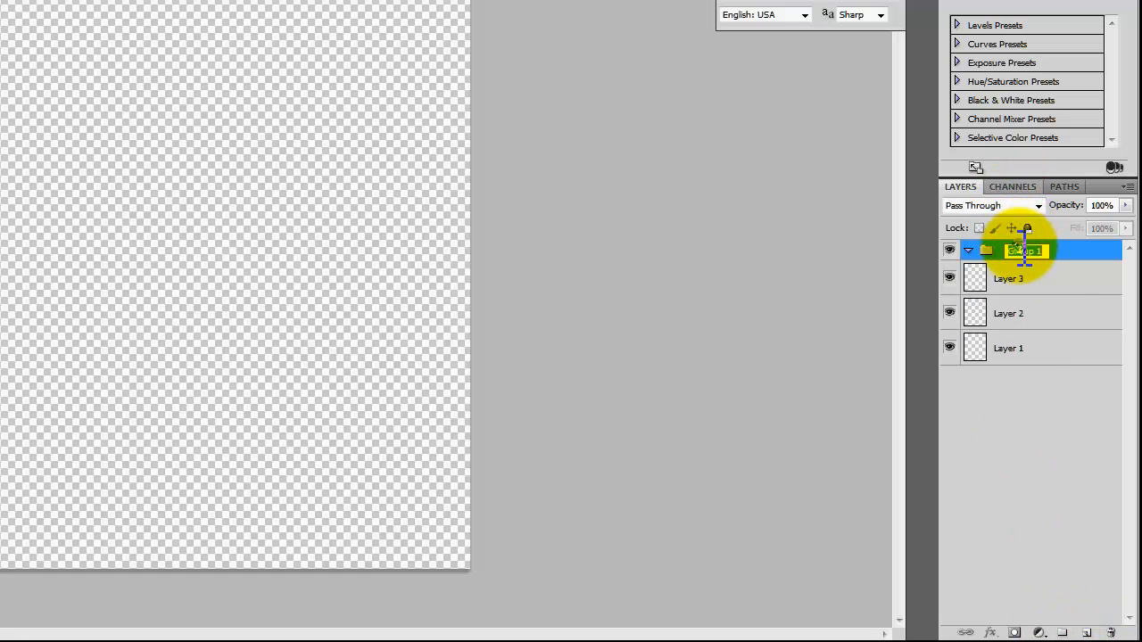
{"action": "type", "text": "Background Layers"}
{"action": "key", "text": "Return"}
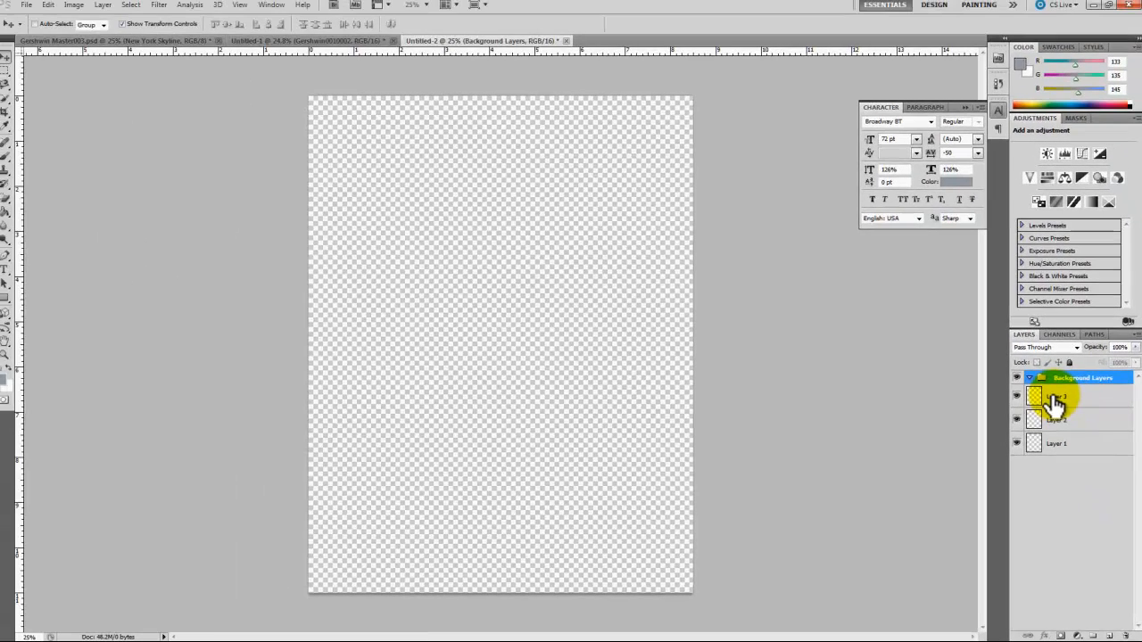
Step: Move Layer 3, Layer 2 and Layer 1 into the Background Layers group and collapse the group
{"action": "left_click", "coordinate": [1075, 359]}
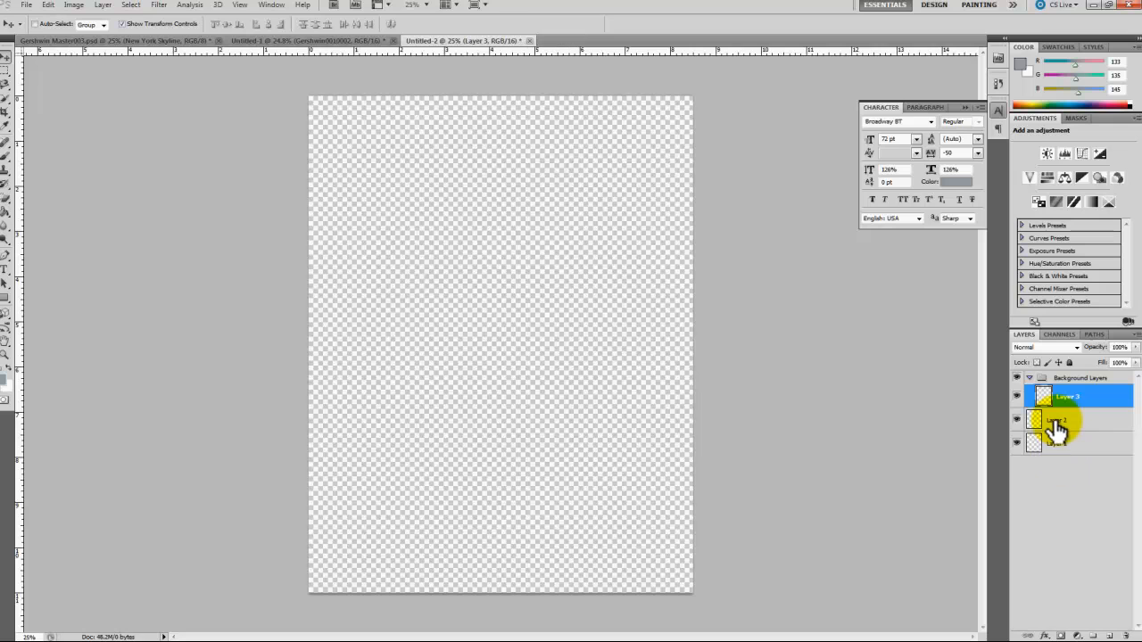
{"action": "left_click_drag", "start_coordinate": [1057, 420], "coordinate": [1087, 382]}
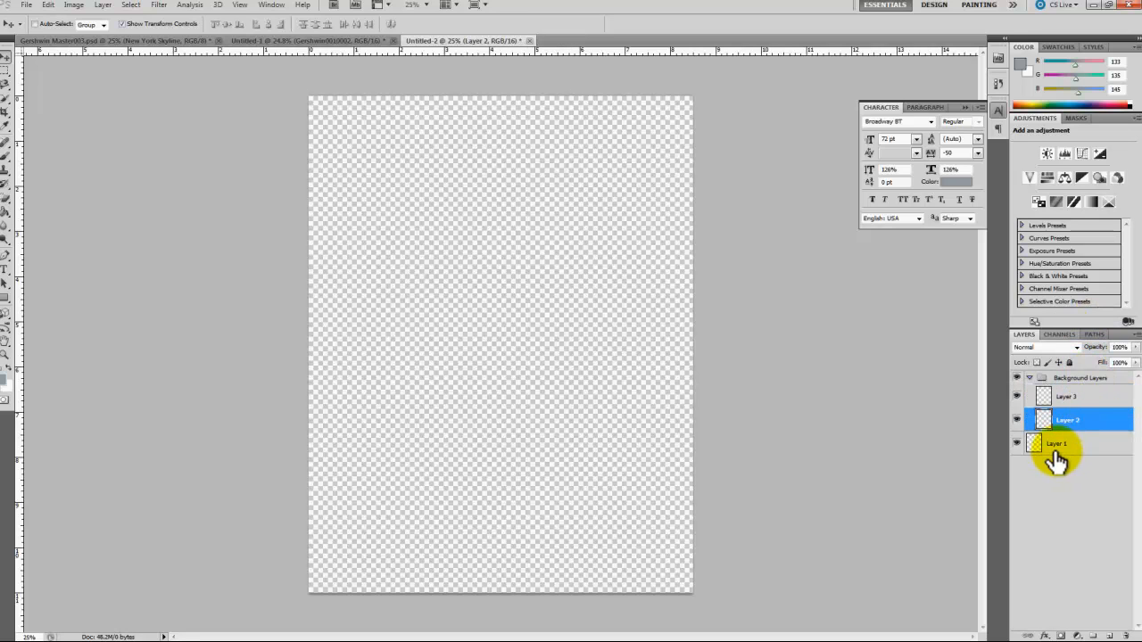
{"action": "left_click_drag", "start_coordinate": [1055, 453], "coordinate": [1083, 380]}
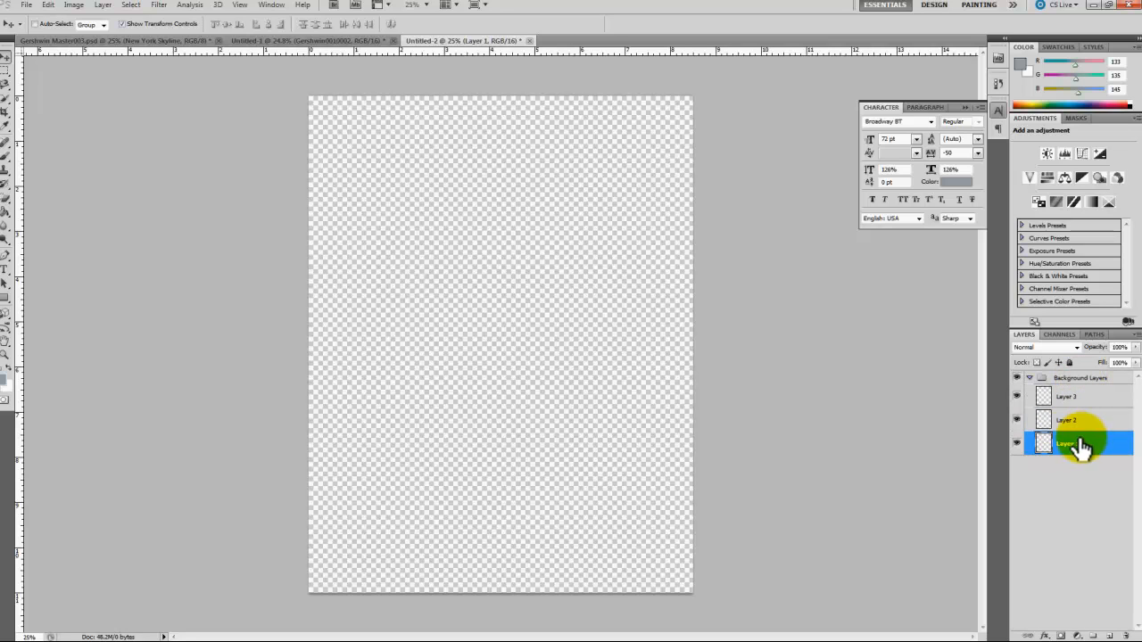
{"action": "left_click", "coordinate": [1029, 379]}
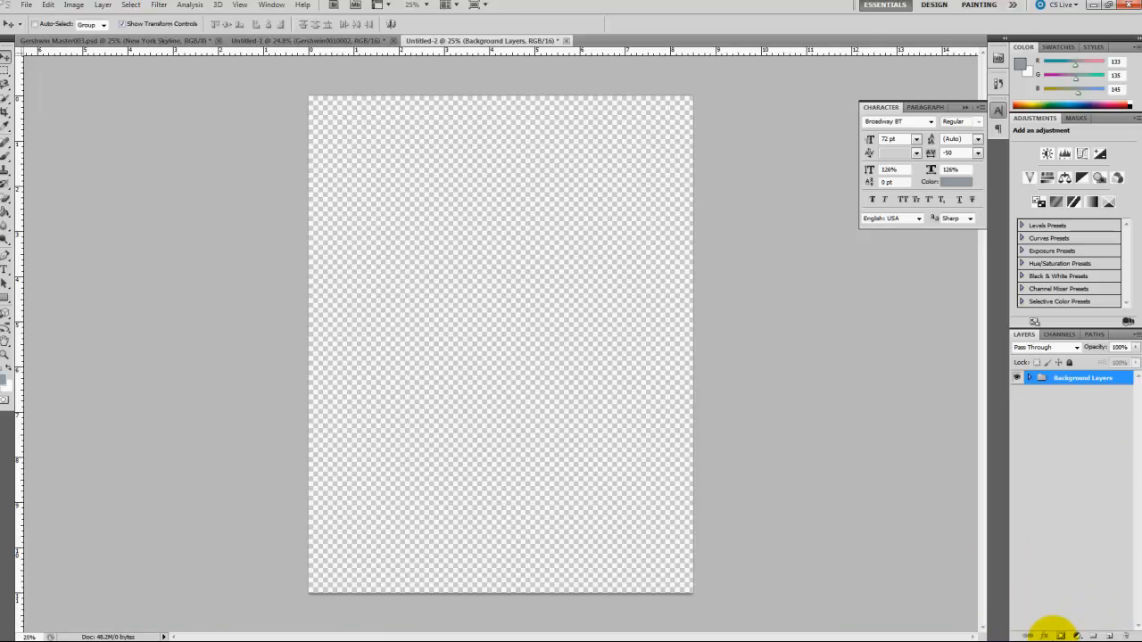
Step: Add a blank layer above the Background Layers group and place the Gershwin0010002 image there at its default size
{"action": "left_click", "coordinate": [1106, 637]}
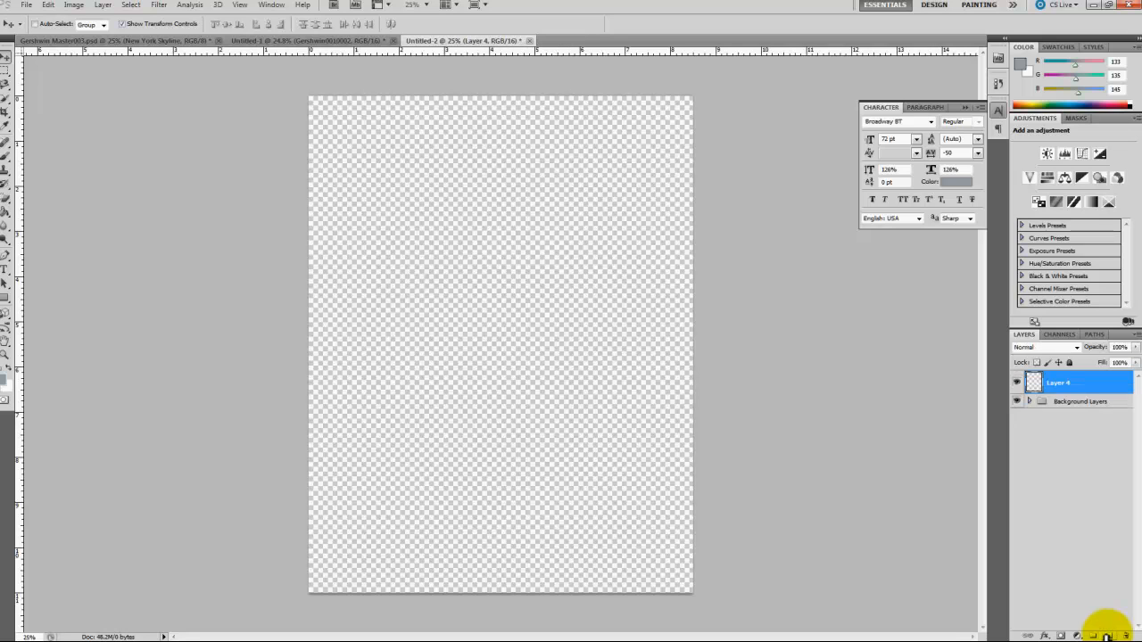
{"action": "left_click", "coordinate": [26, 5]}
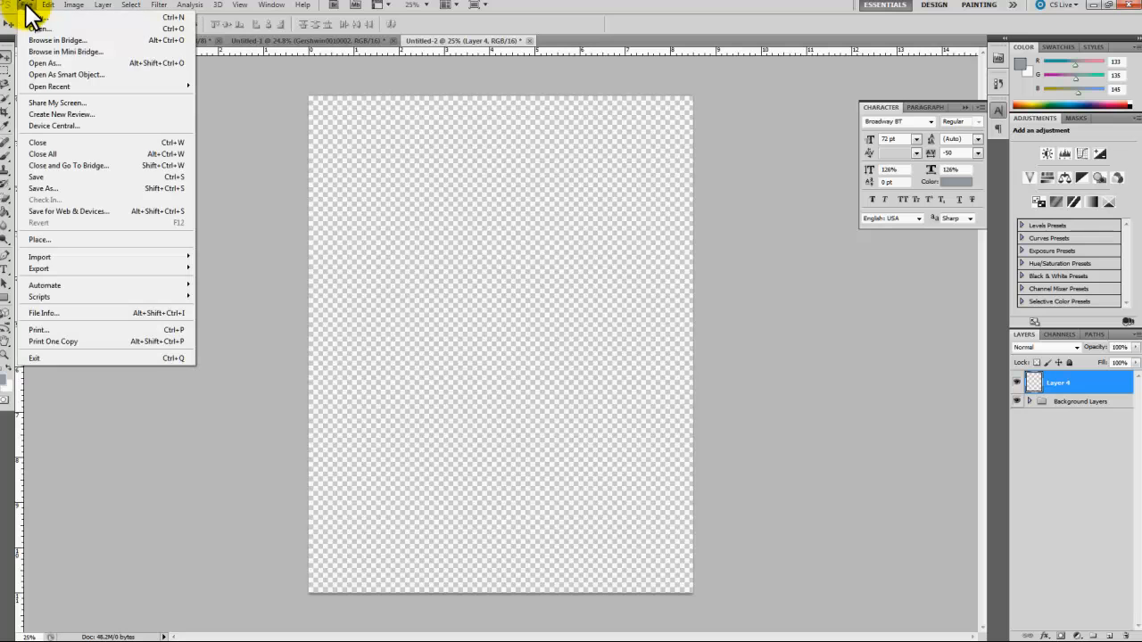
{"action": "left_click", "coordinate": [82, 239]}
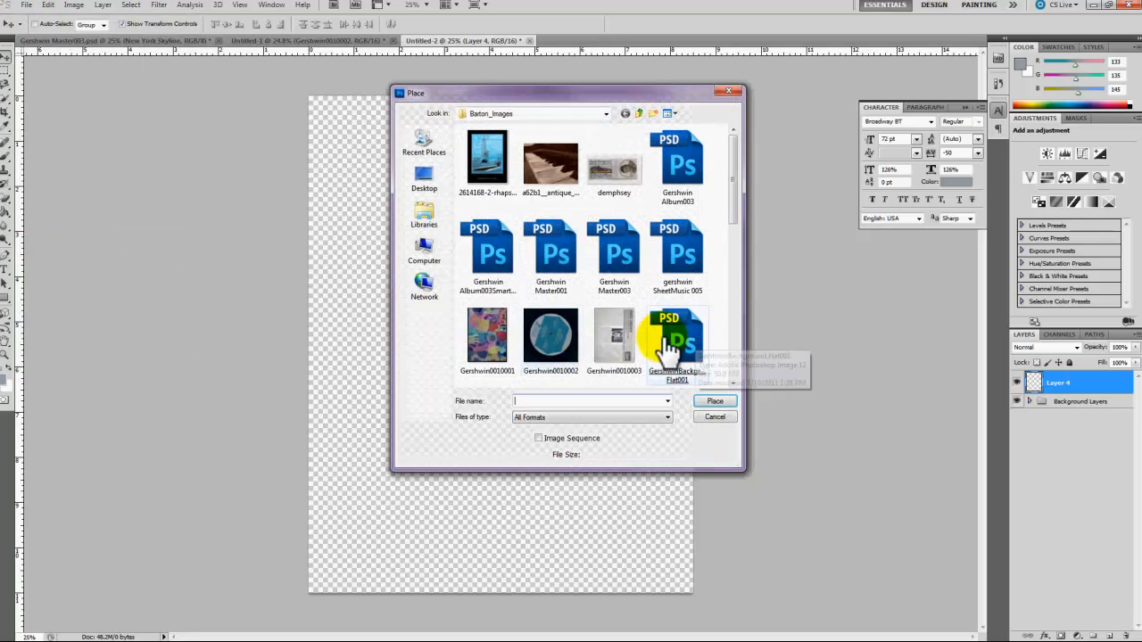
{"action": "double_click", "coordinate": [550, 339]}
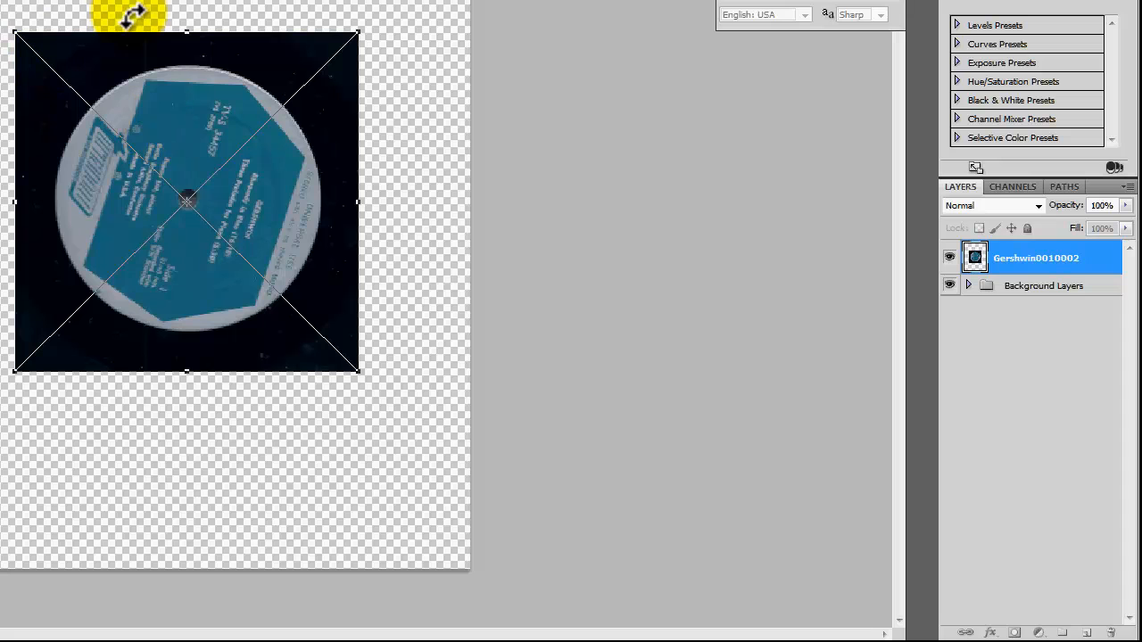
{"action": "right_click", "coordinate": [97, 56]}
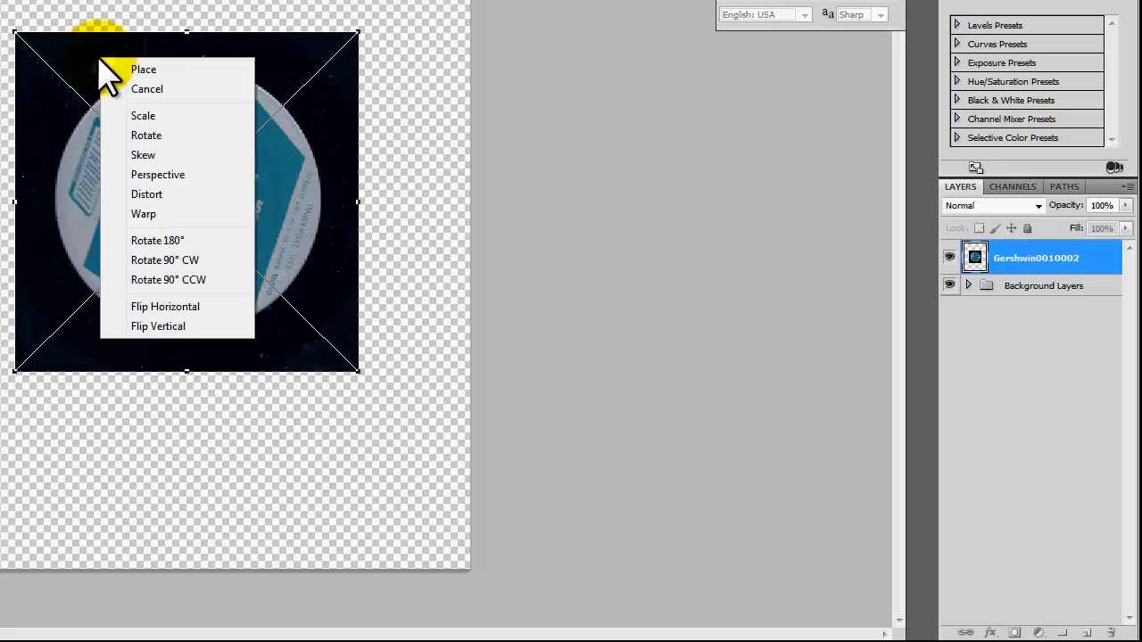
{"action": "left_click", "coordinate": [156, 67]}
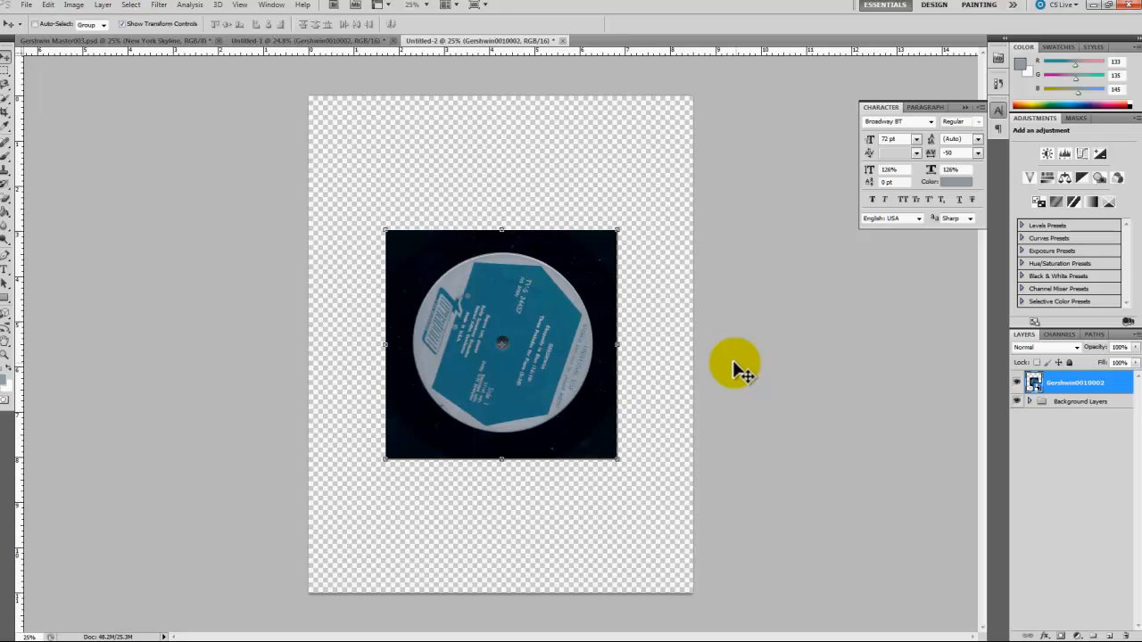
Step: Select the whole round record label in the placed image with the Quick Selection tool
{"action": "key", "text": "ctrl+plus"}
{"action": "key", "text": "ctrl+plus"}
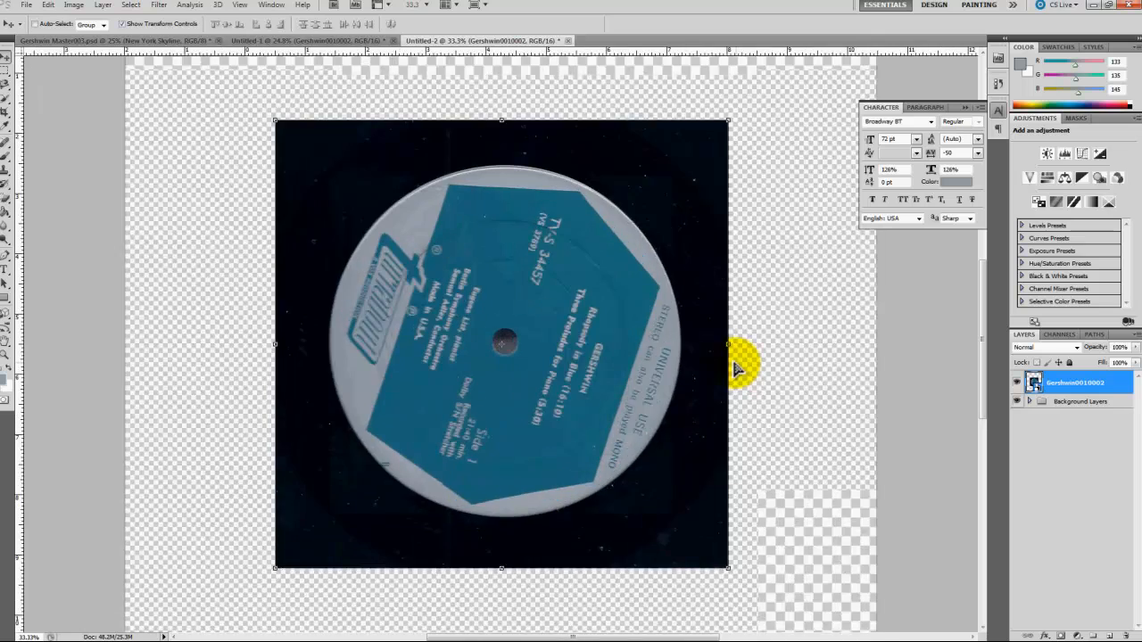
{"action": "key", "text": "ctrl+plus"}
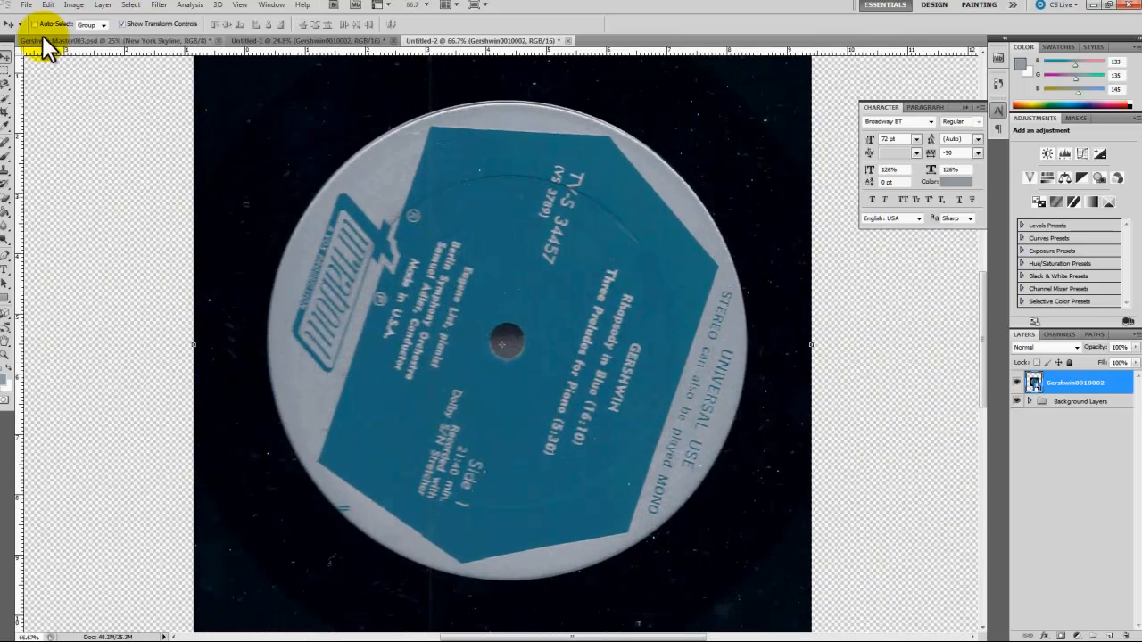
{"action": "left_click", "coordinate": [6, 94]}
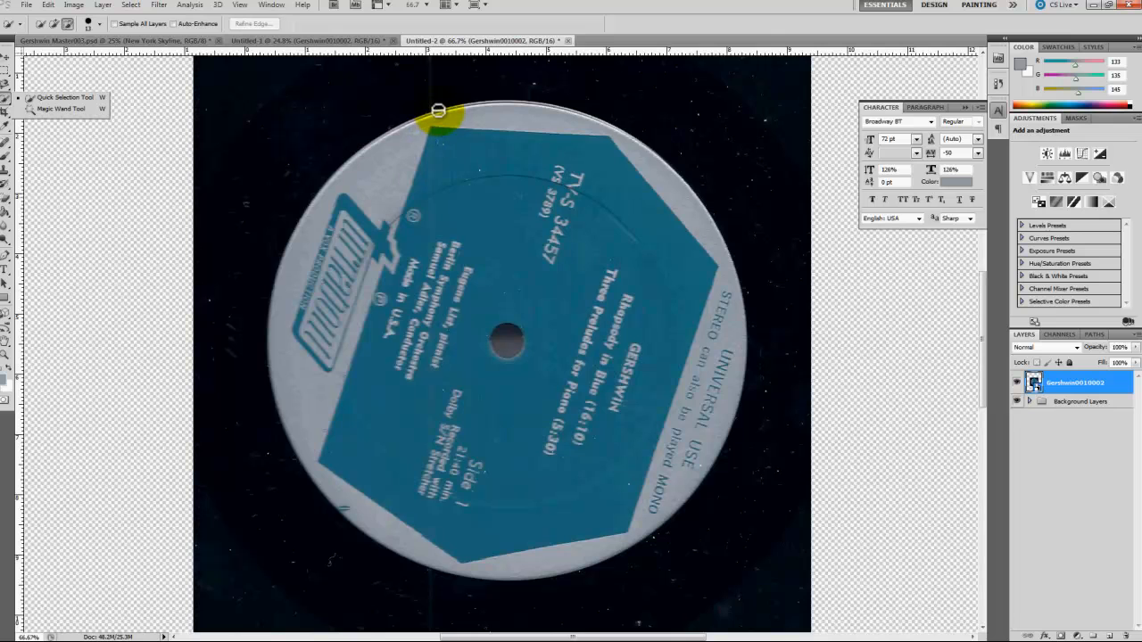
{"action": "mouse_move", "coordinate": [444, 110]}
{"action": "left_mouse_down"}
{"action": "mouse_move", "coordinate": [400, 133]}
{"action": "mouse_move", "coordinate": [388, 164]}
{"action": "left_mouse_up"}
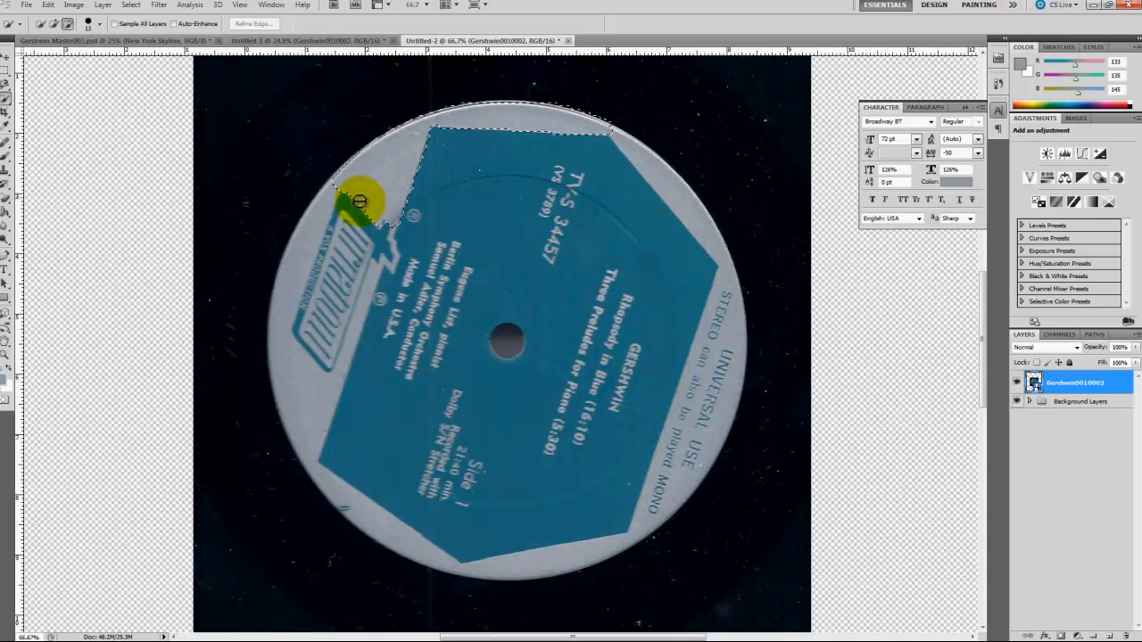
{"action": "mouse_move", "coordinate": [324, 241]}
{"action": "left_mouse_down"}
{"action": "mouse_move", "coordinate": [304, 294]}
{"action": "mouse_move", "coordinate": [294, 285]}
{"action": "mouse_move", "coordinate": [288, 375]}
{"action": "mouse_move", "coordinate": [310, 456]}
{"action": "mouse_move", "coordinate": [345, 515]}
{"action": "mouse_move", "coordinate": [385, 542]}
{"action": "mouse_move", "coordinate": [508, 555]}
{"action": "mouse_move", "coordinate": [598, 543]}
{"action": "left_mouse_up"}
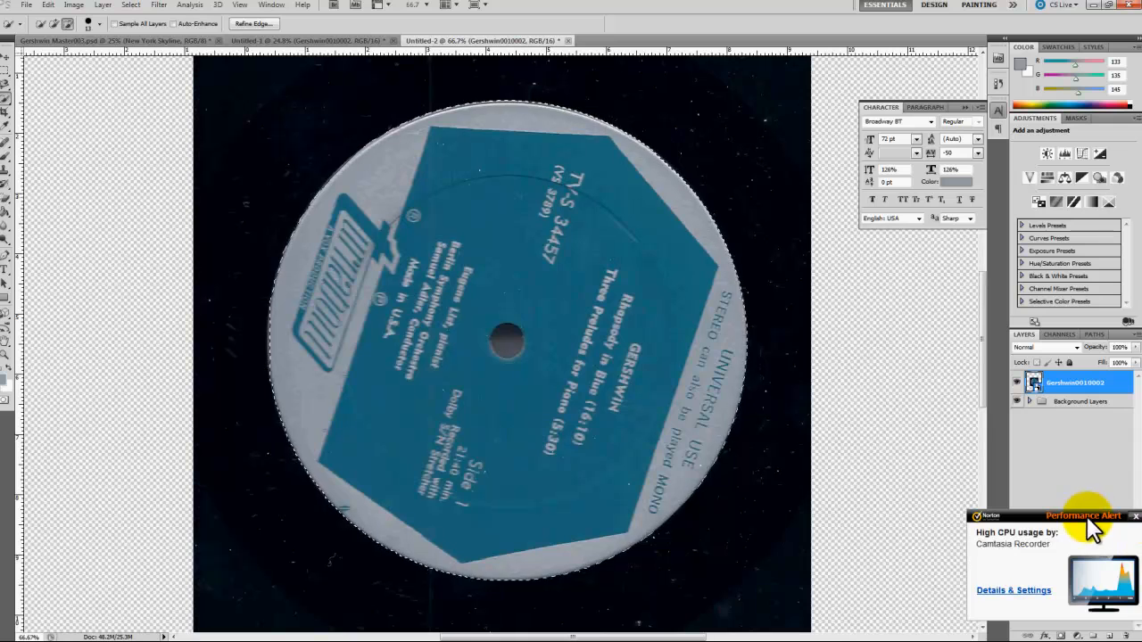
{"action": "left_click", "coordinate": [1136, 517]}
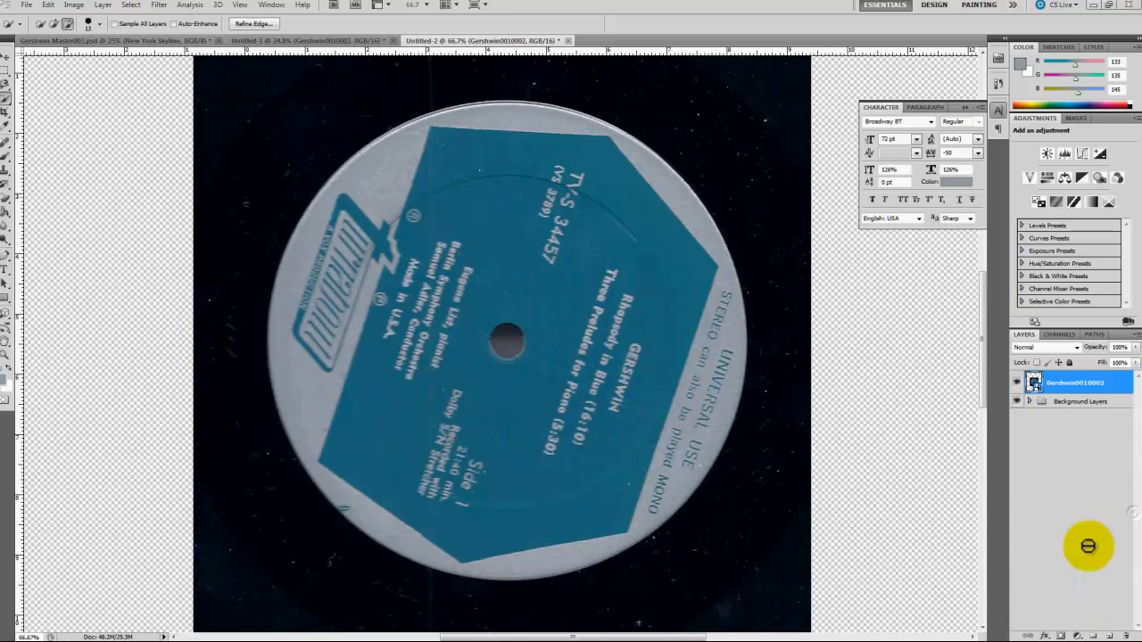
Step: Refine the label selection's edge with Smart Radius on, Radius 2.8 px and Shift Edge -100%
{"action": "left_click", "coordinate": [247, 23]}
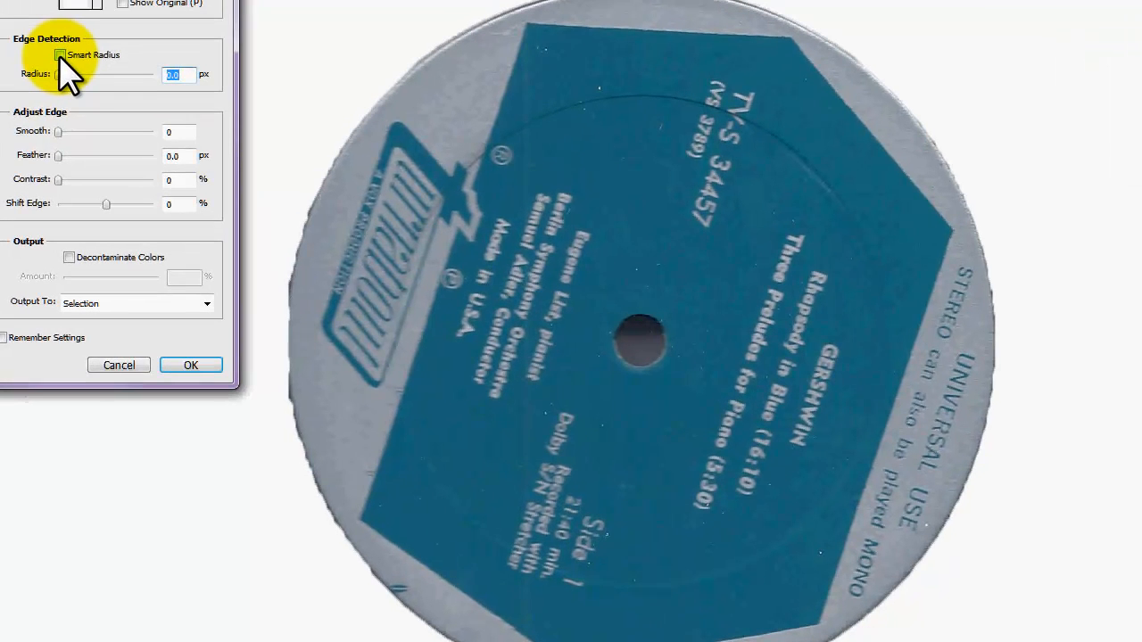
{"action": "left_click", "coordinate": [116, 149]}
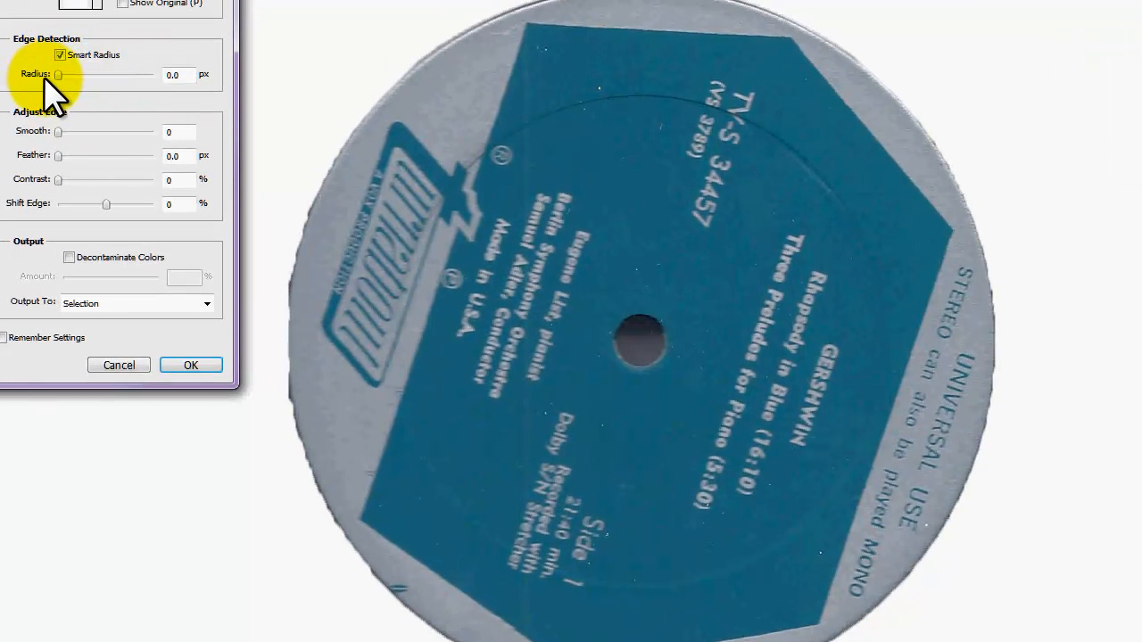
{"action": "left_click_drag", "start_coordinate": [55, 74], "coordinate": [80, 74]}
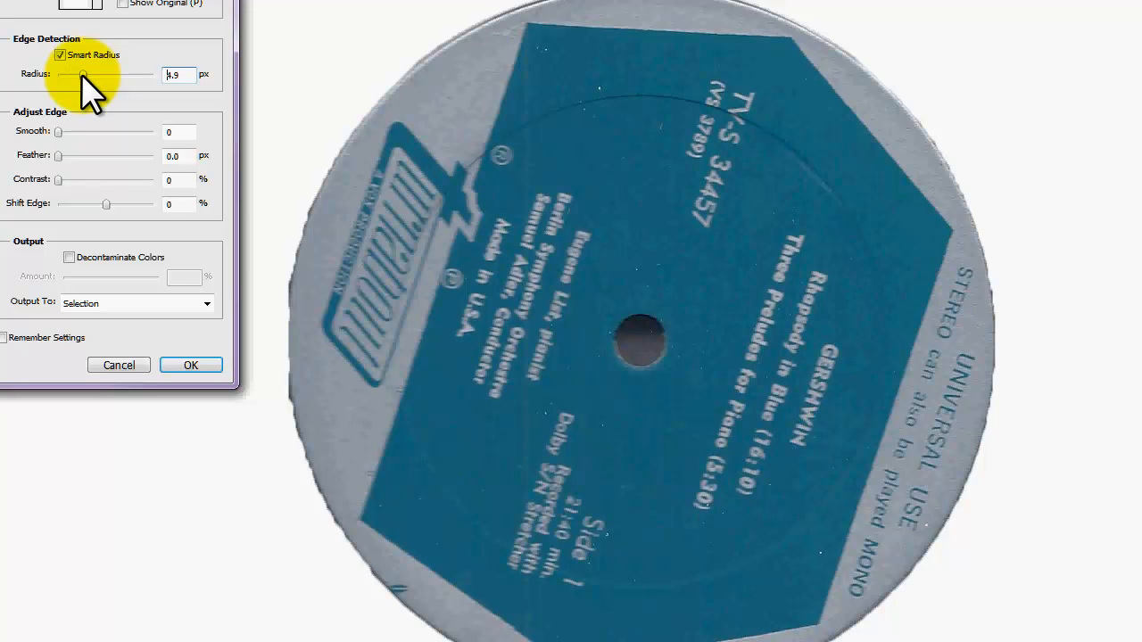
{"action": "left_click_drag", "start_coordinate": [83, 75], "coordinate": [84, 76]}
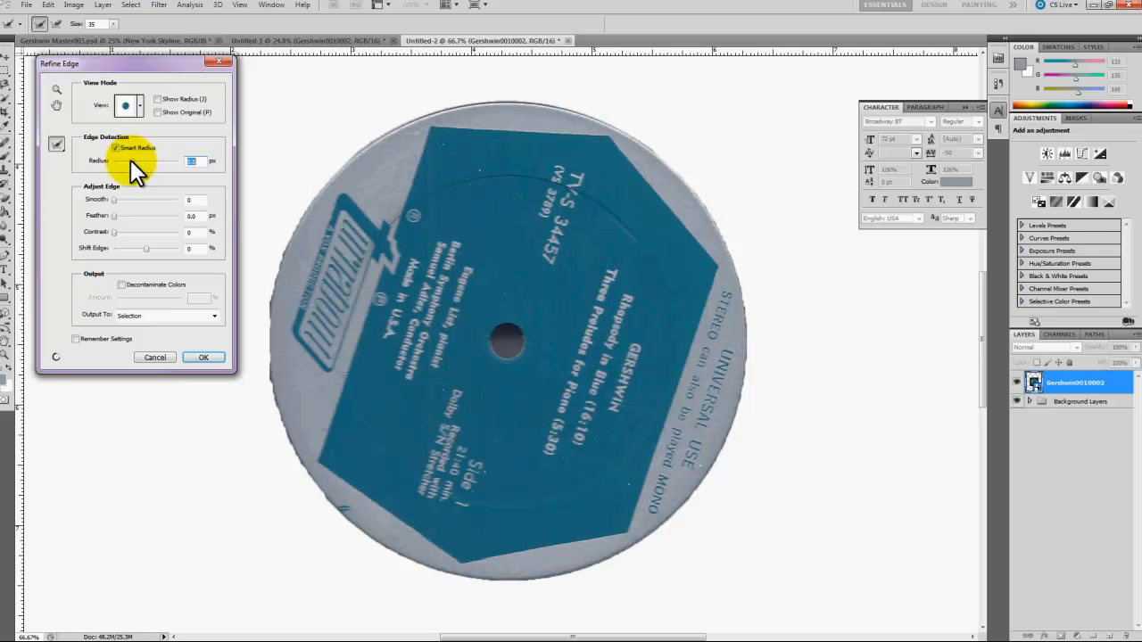
{"action": "left_click", "coordinate": [130, 159]}
{"action": "left_click", "coordinate": [122, 161]}
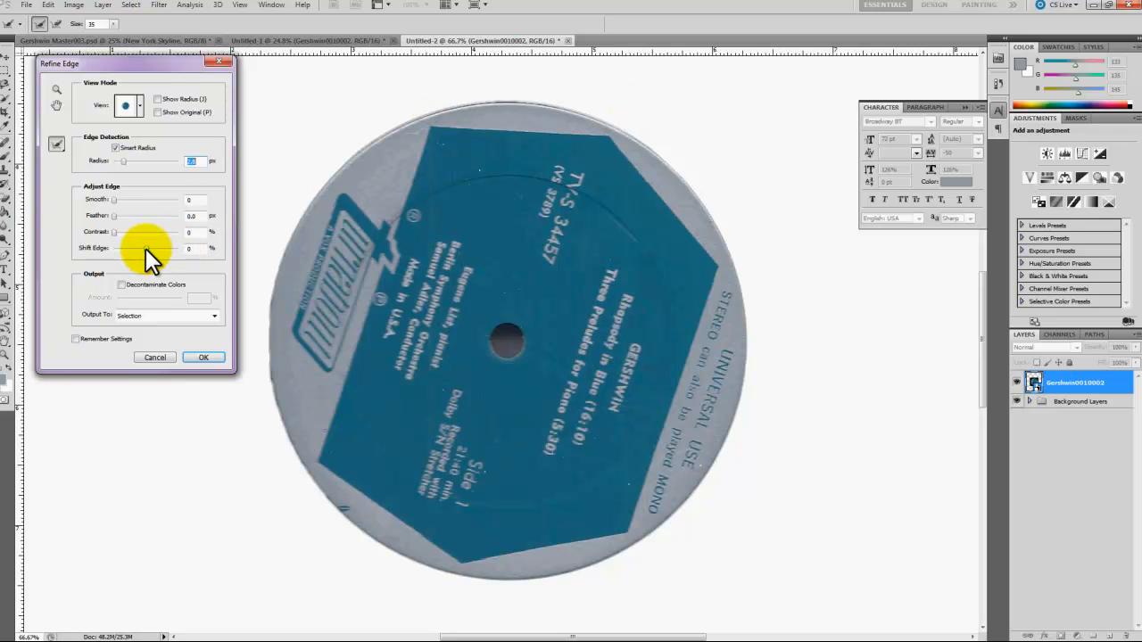
{"action": "left_click_drag", "start_coordinate": [145, 248], "coordinate": [111, 248]}
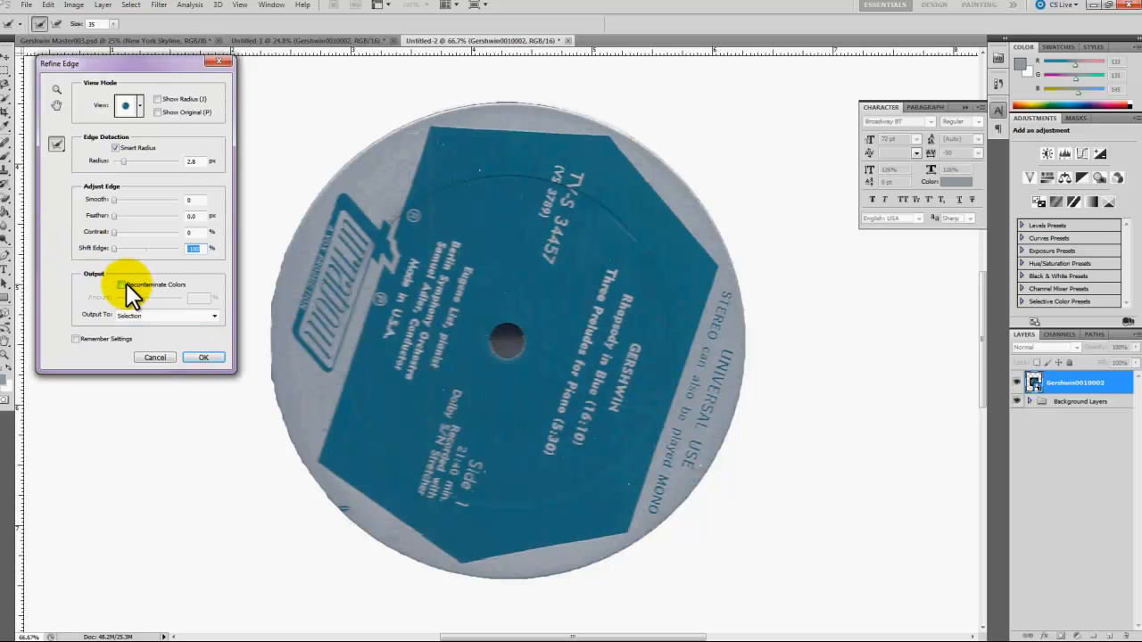
{"action": "left_click", "coordinate": [203, 356]}
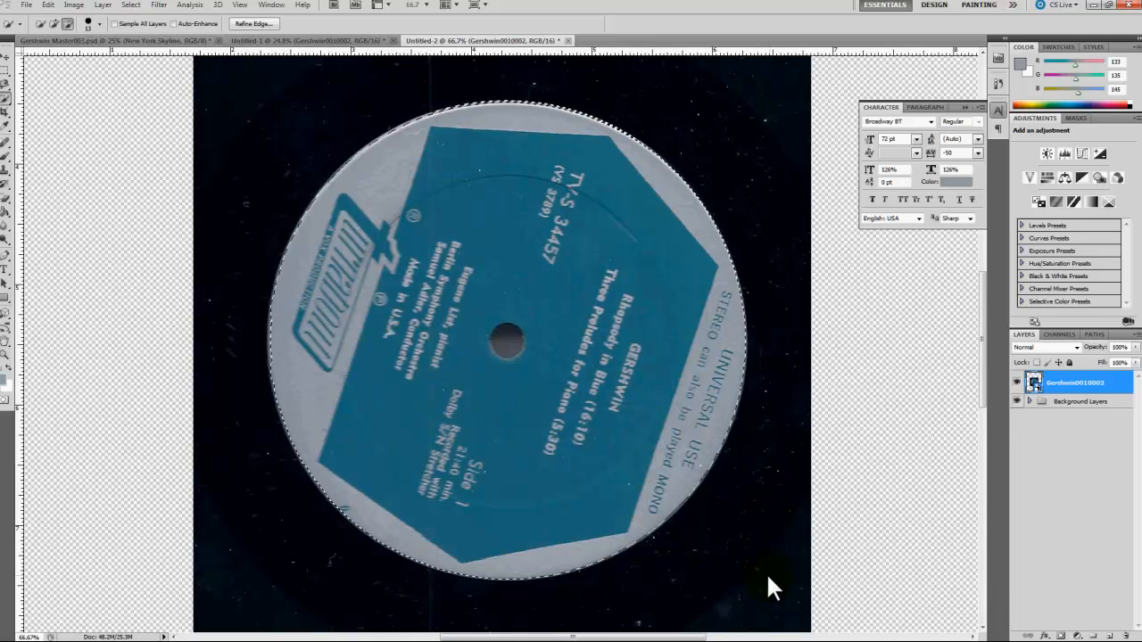
Step: Mask the Gershwin0010002 layer to the label selection and convert the masked layer to a smart object
{"action": "left_click", "coordinate": [1061, 635]}
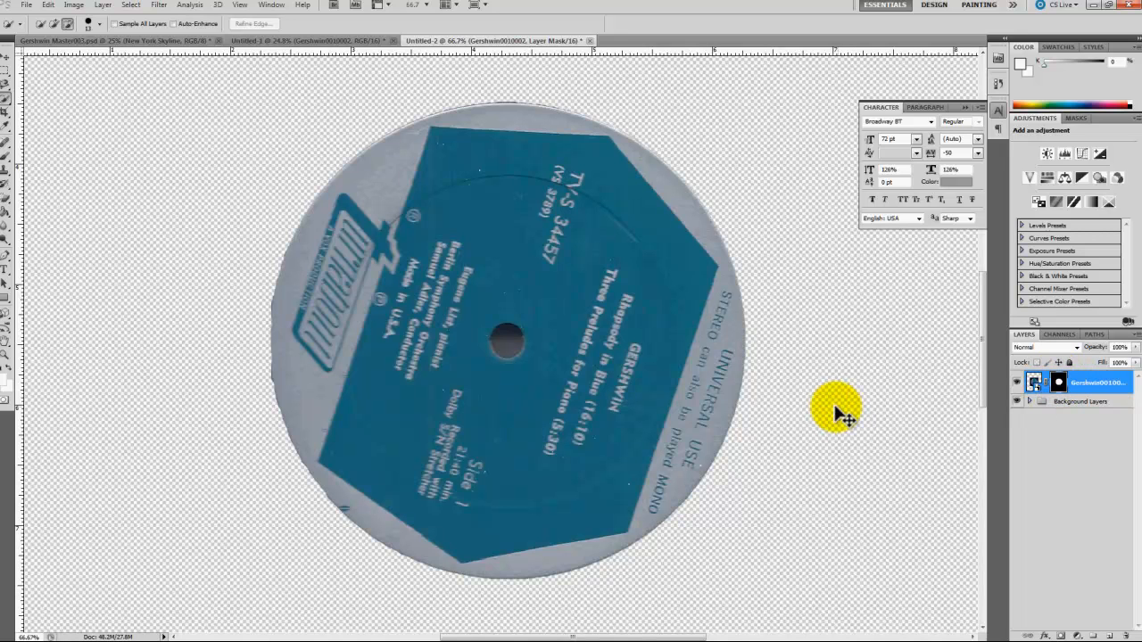
{"action": "key", "text": "ctrl+0"}
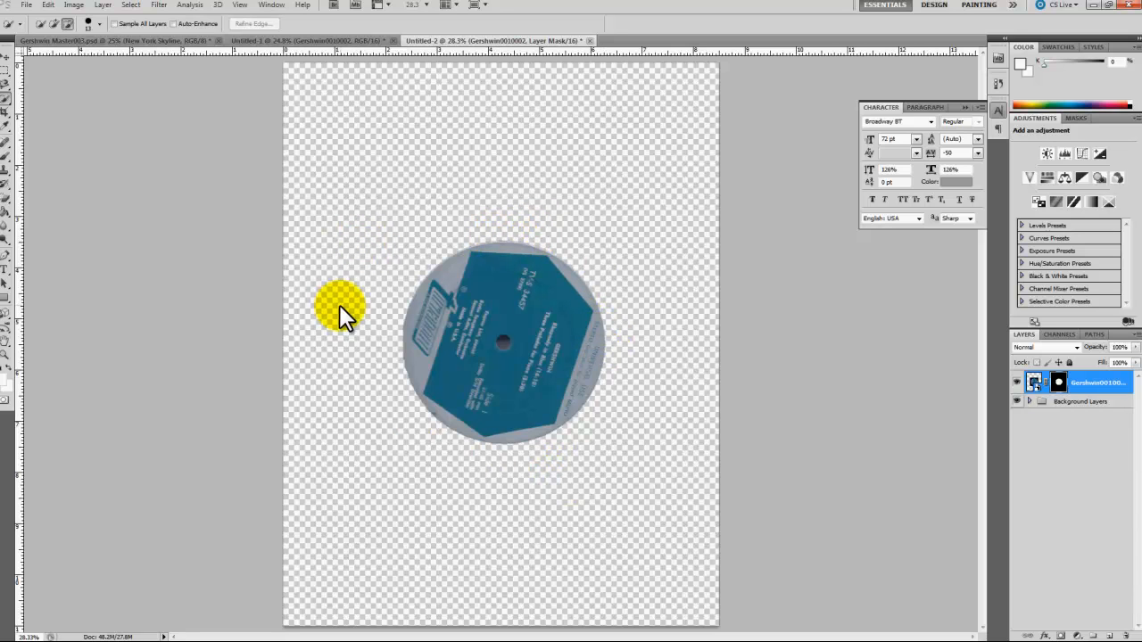
{"action": "right_click", "coordinate": [1102, 392]}
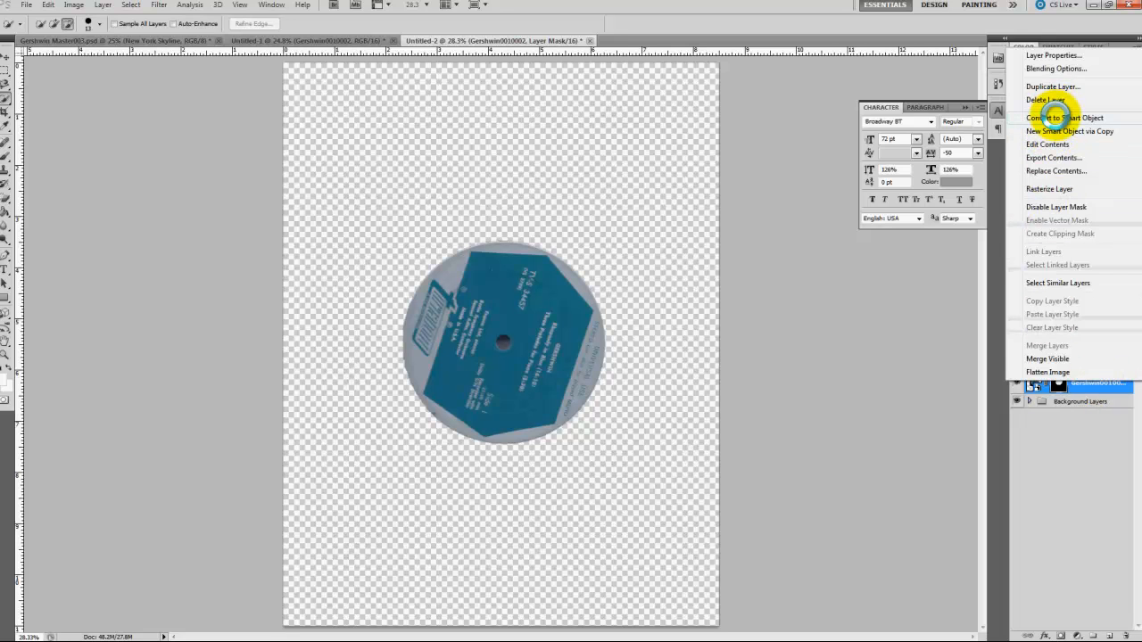
{"action": "left_click", "coordinate": [1055, 116]}
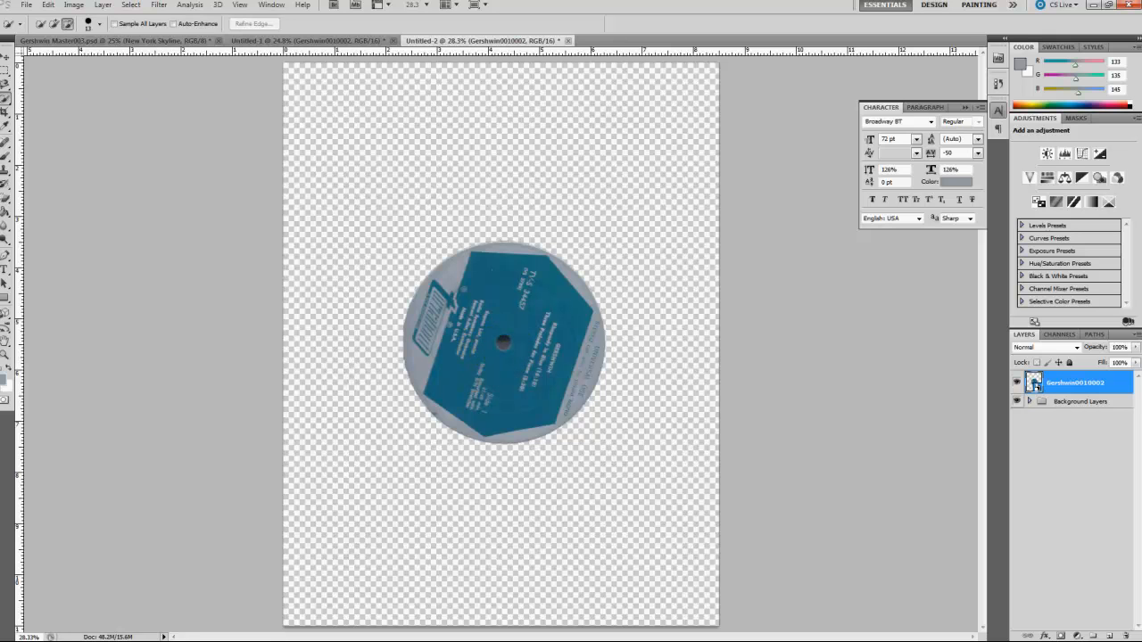
Step: Reposition the record label near the page's centre, at about X 1542 px, Y 1888 px, using Free Transform
{"action": "left_click", "coordinate": [6, 56]}
{"action": "mouse_move", "coordinate": [471, 338]}
{"action": "left_mouse_down"}
{"action": "mouse_move", "coordinate": [502, 352]}
{"action": "mouse_move", "coordinate": [434, 227]}
{"action": "mouse_move", "coordinate": [417, 154]}
{"action": "mouse_move", "coordinate": [418, 189]}
{"action": "mouse_move", "coordinate": [578, 514]}
{"action": "mouse_move", "coordinate": [625, 517]}
{"action": "mouse_move", "coordinate": [588, 512]}
{"action": "left_mouse_up"}
{"action": "key", "text": "ctrl+t"}
{"action": "left_click_drag", "start_coordinate": [576, 468], "coordinate": [515, 328]}
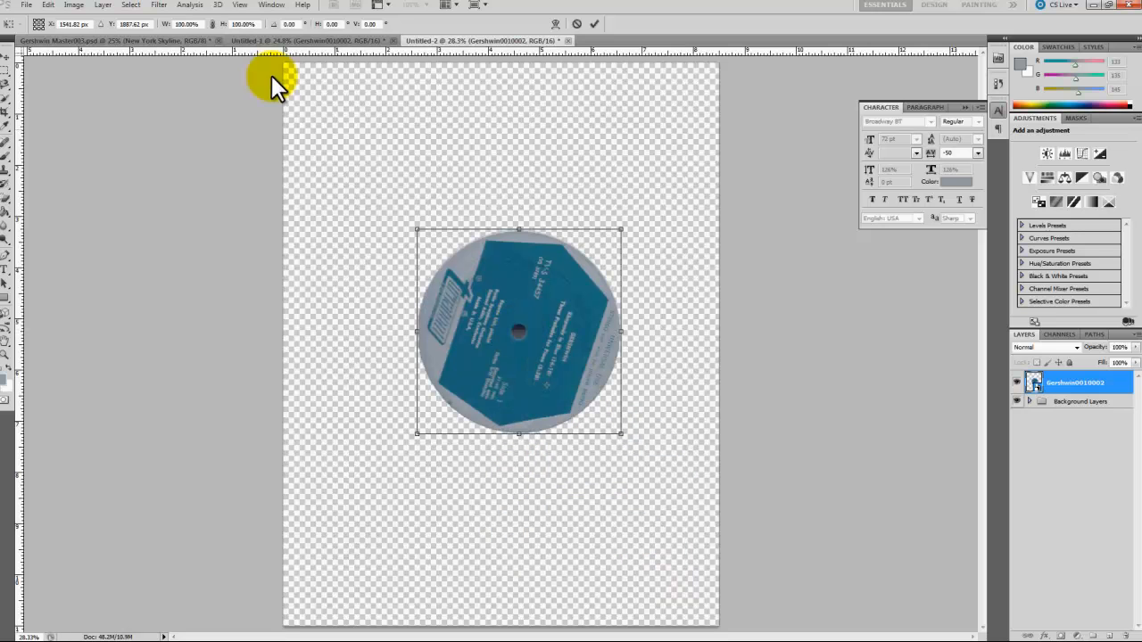